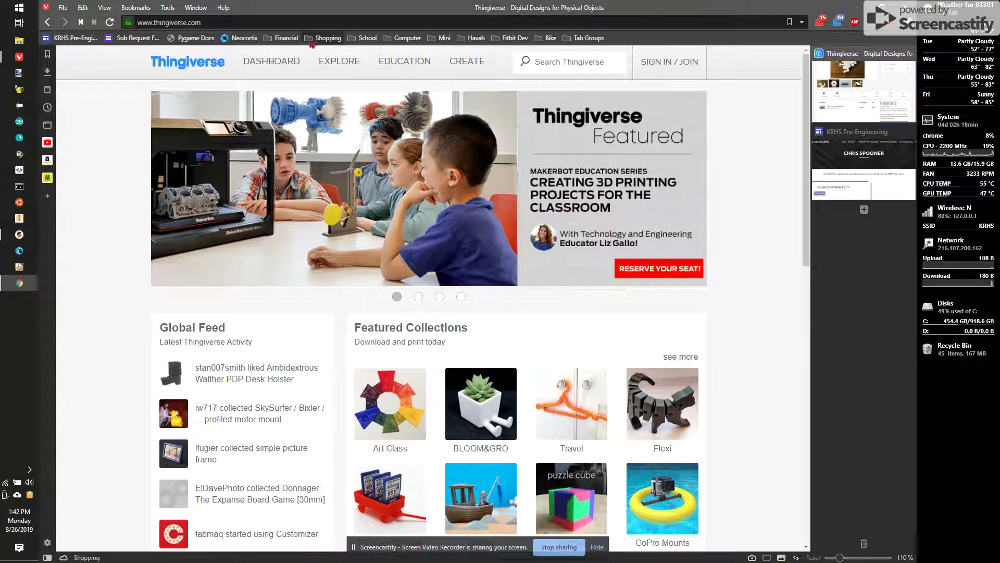
Search Thingiverse for 'dinosaur keyring' to list its seven matching designs.
click(574, 63)
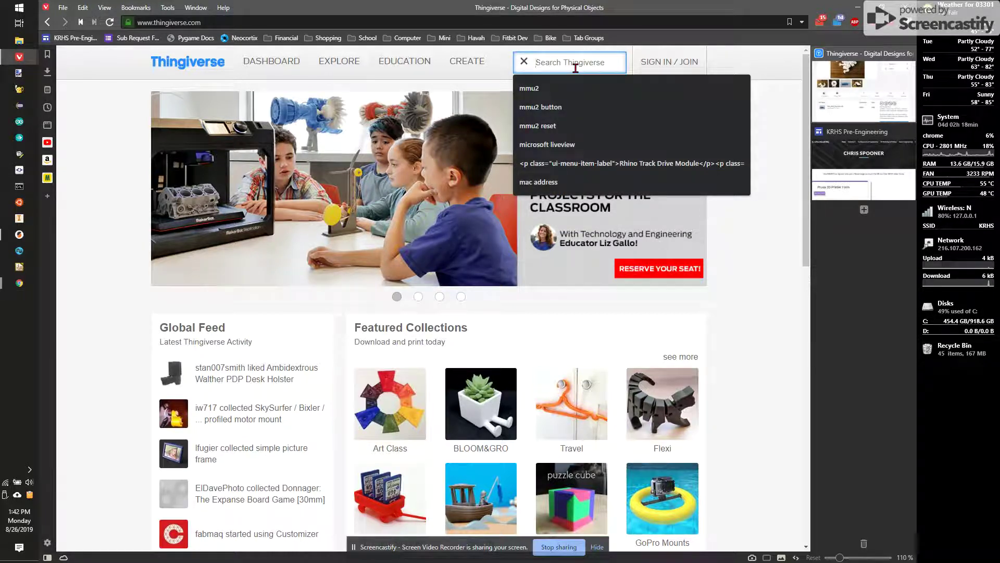
text(disoa)
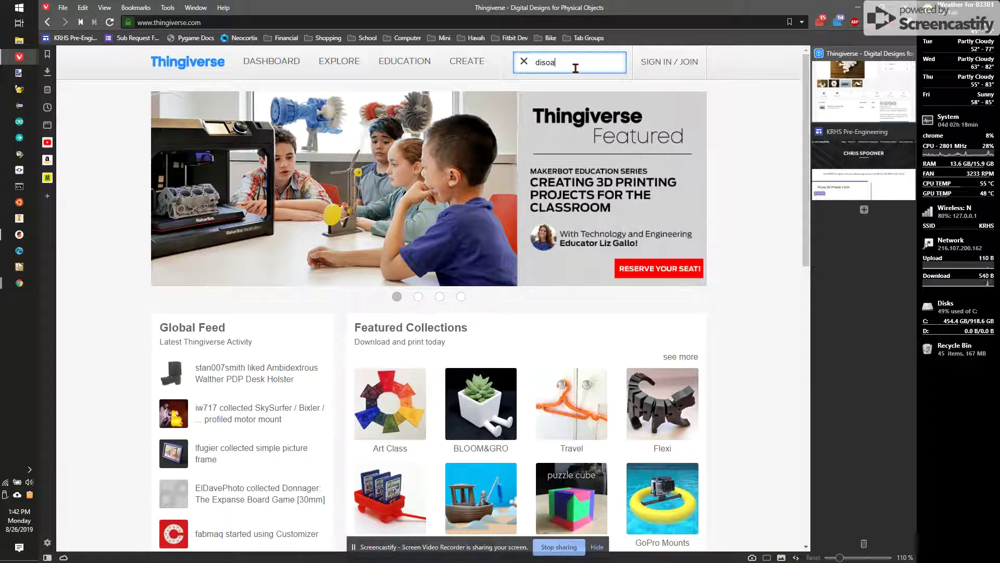
key(BackSpace)
key(BackSpace)
text(nos)
key(Down)
key(Return)
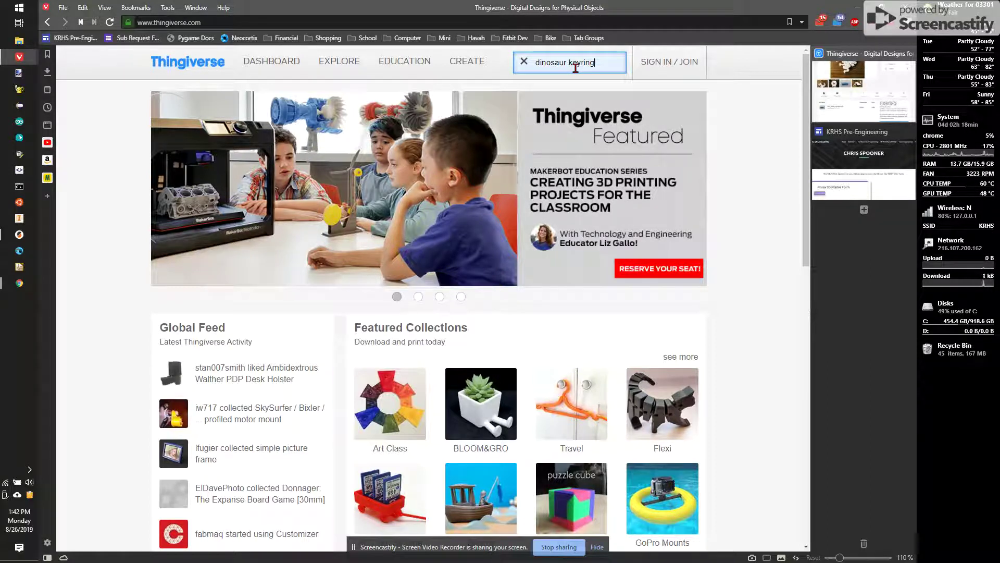
click(637, 66)
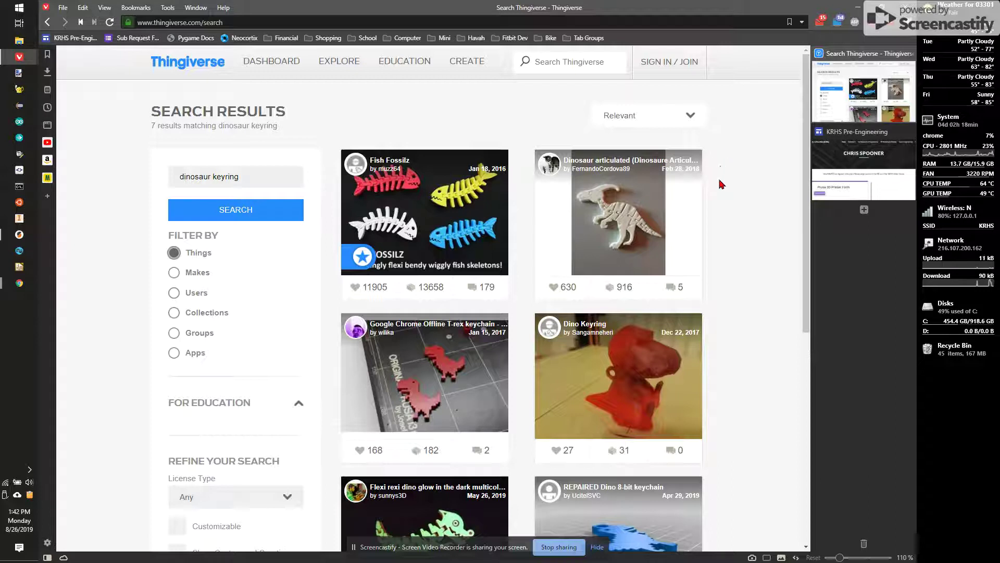
scroll(702, 243, down, 3)
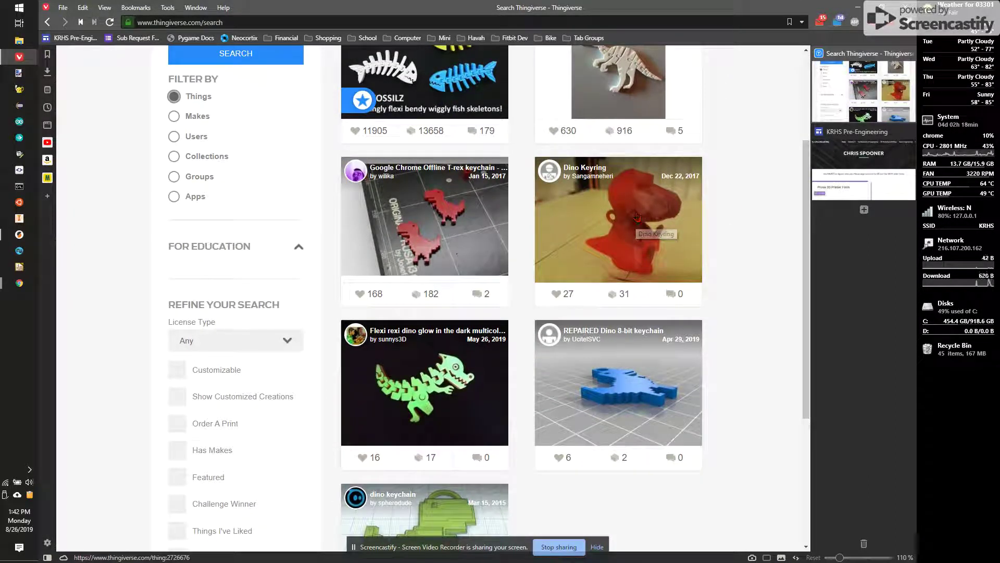
click(622, 204)
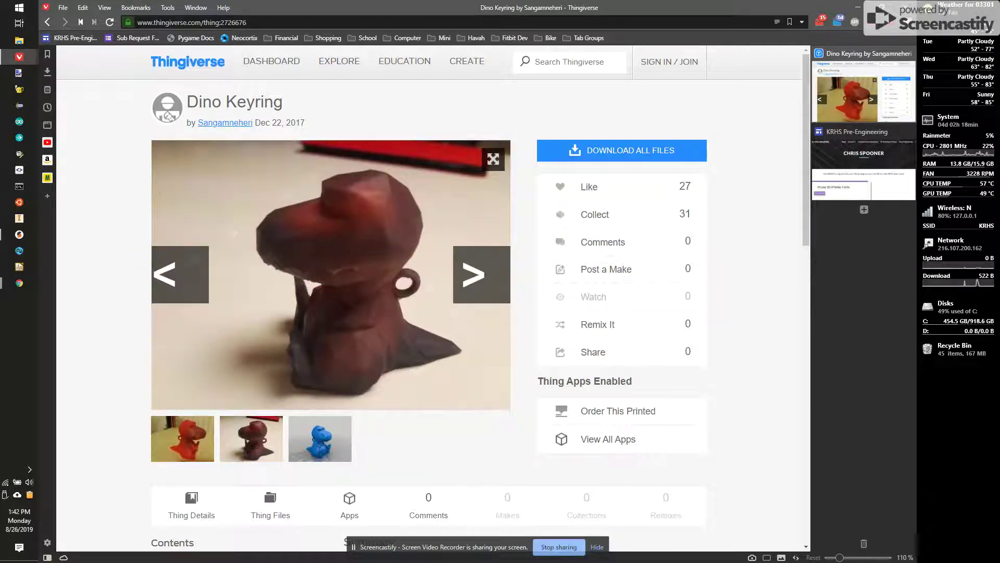
click(177, 434)
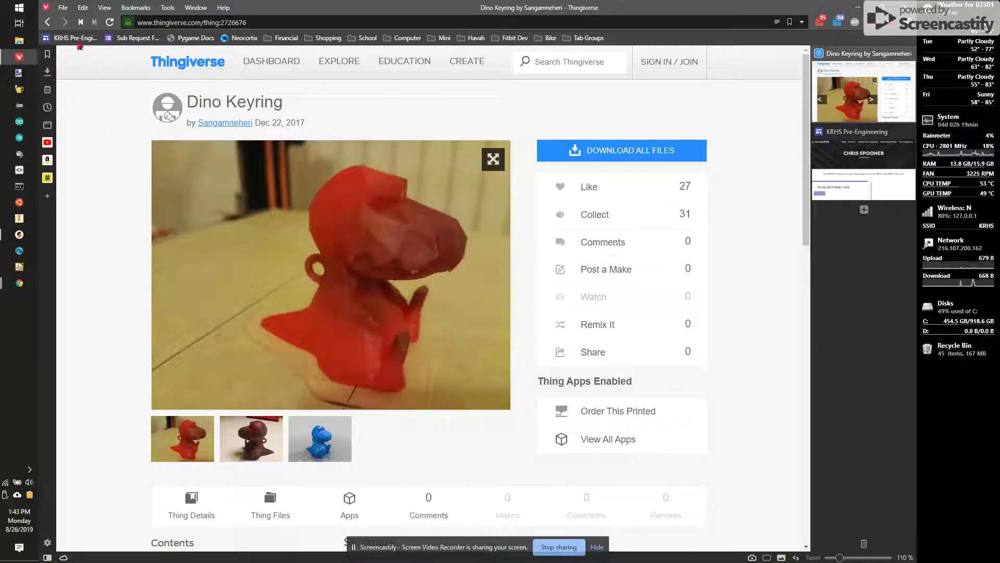
click(233, 169)
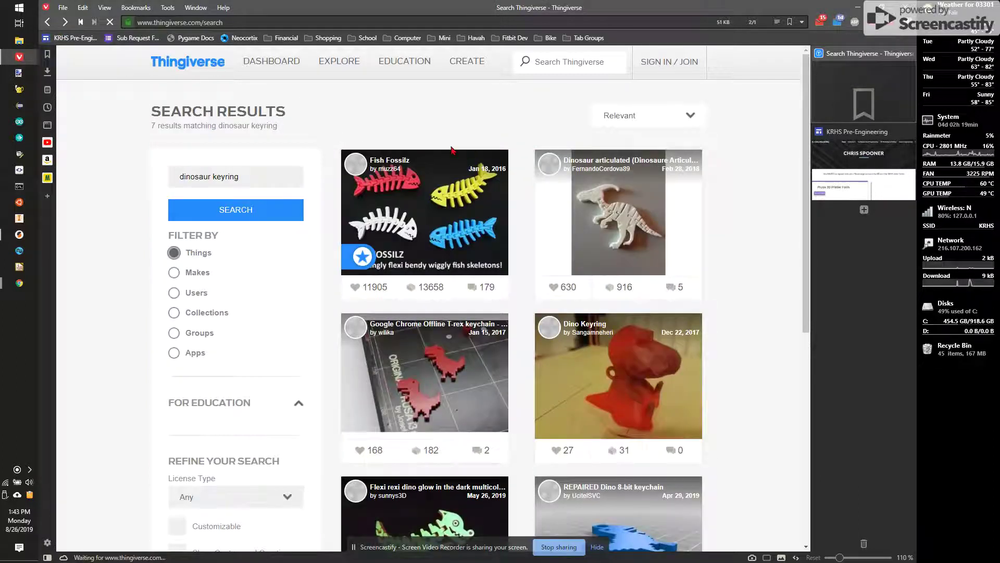
scroll(500, 292, down, 6)
click(455, 311)
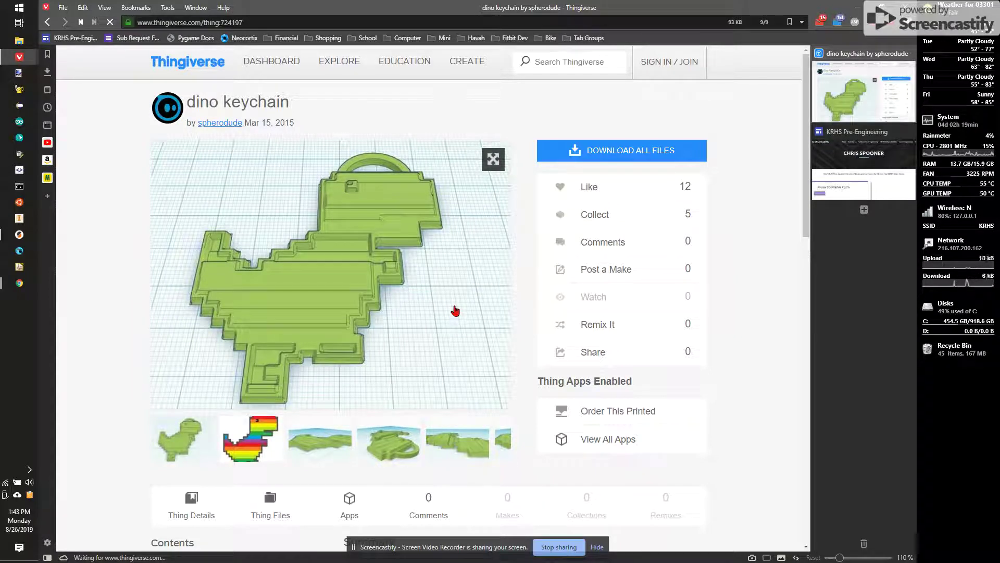
click(250, 438)
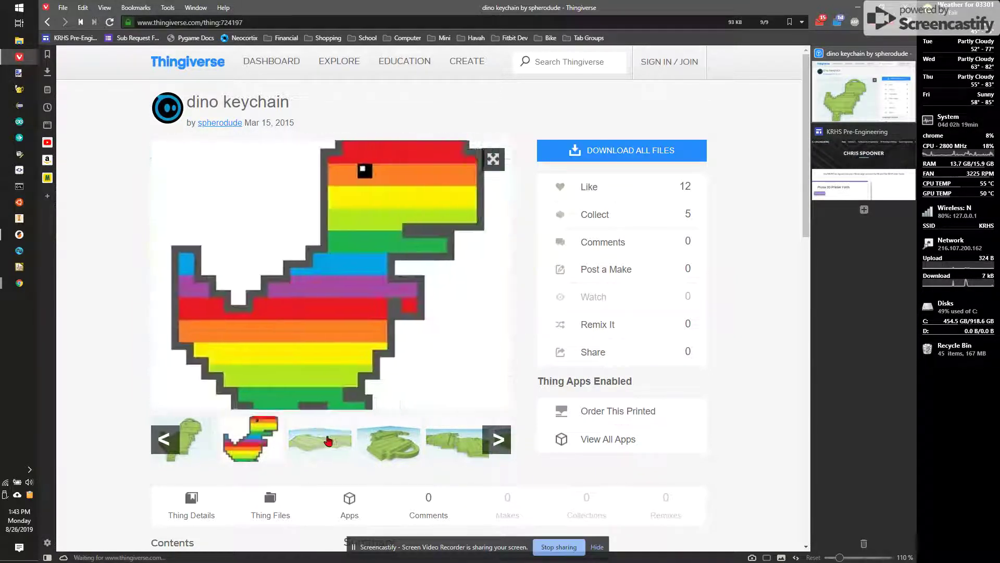
click(382, 441)
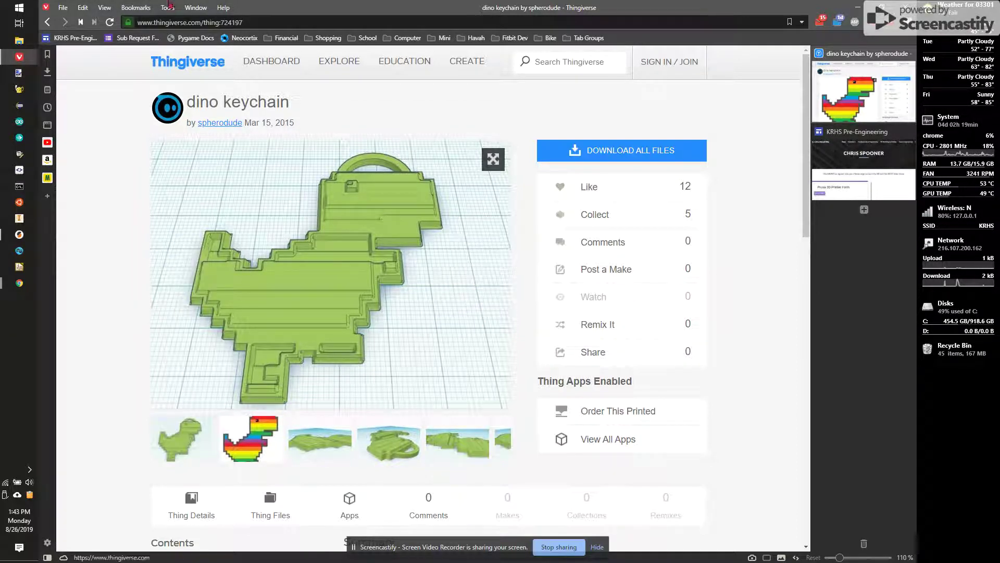
click(48, 22)
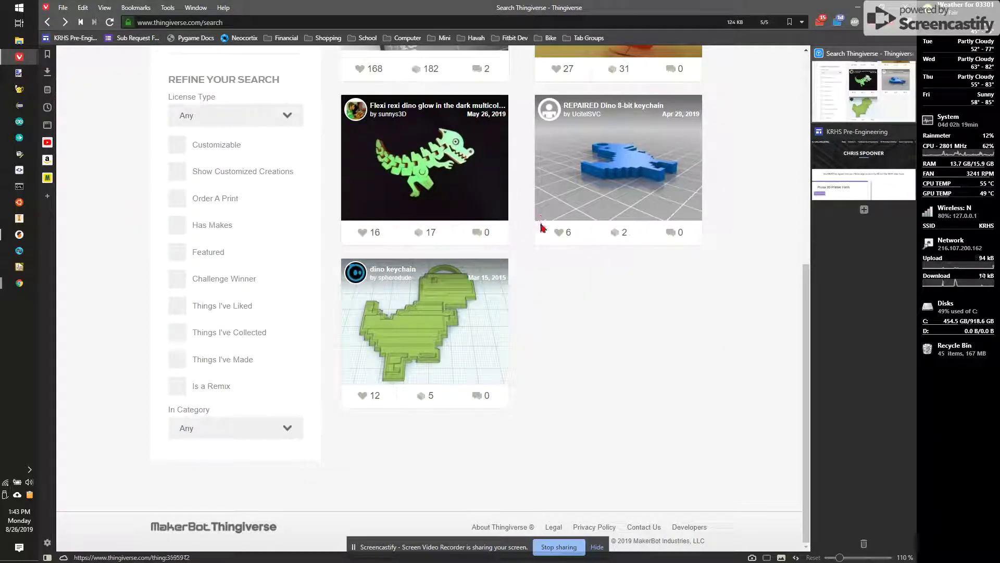
click(419, 165)
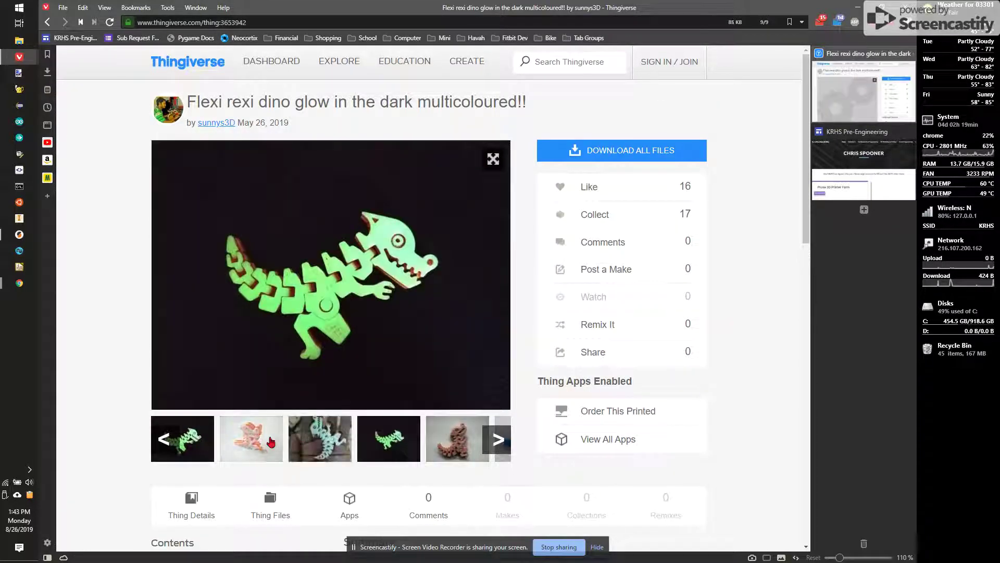
Browse the Flexi rexi dino gallery photos and scroll down to its Summary.
click(330, 440)
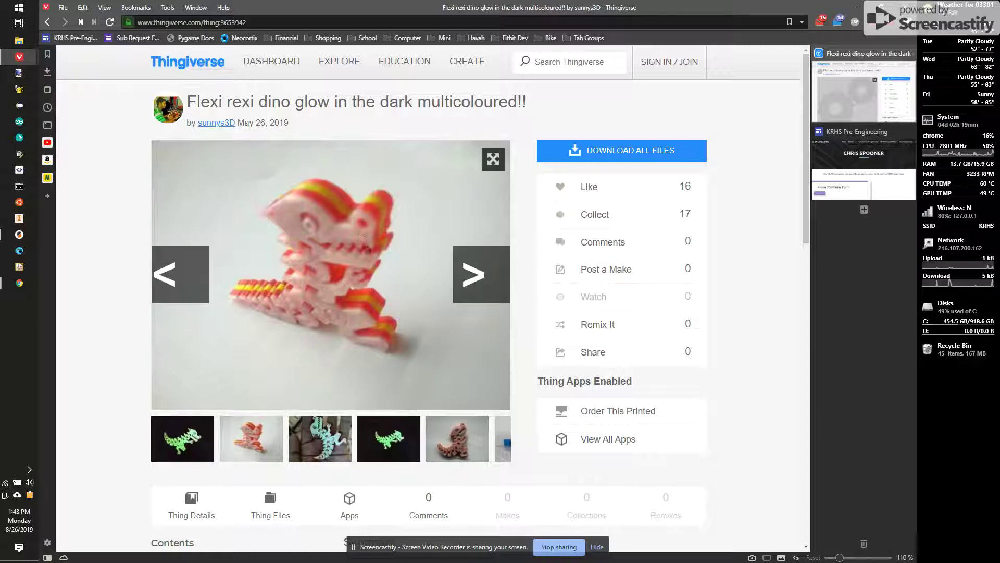
click(317, 442)
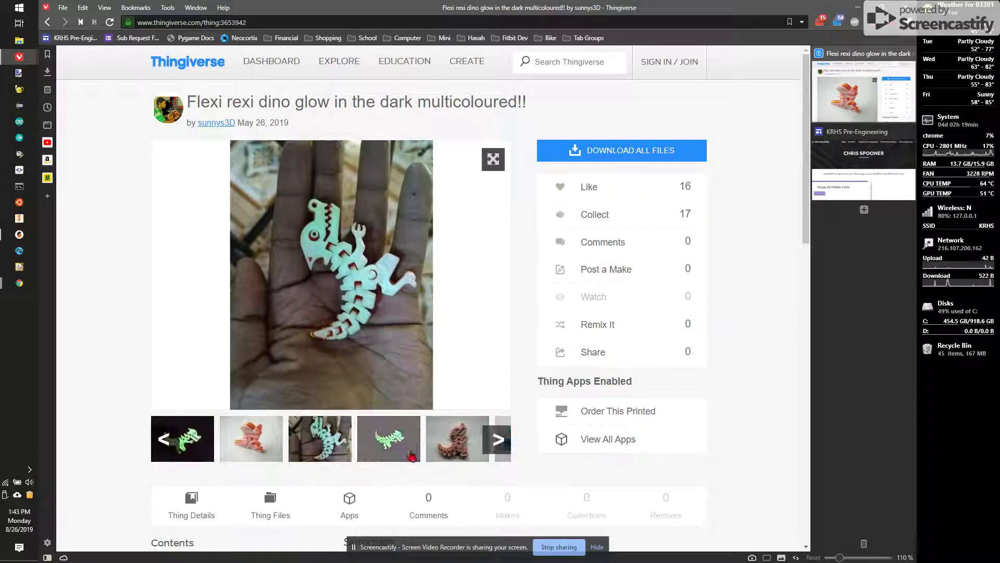
click(433, 444)
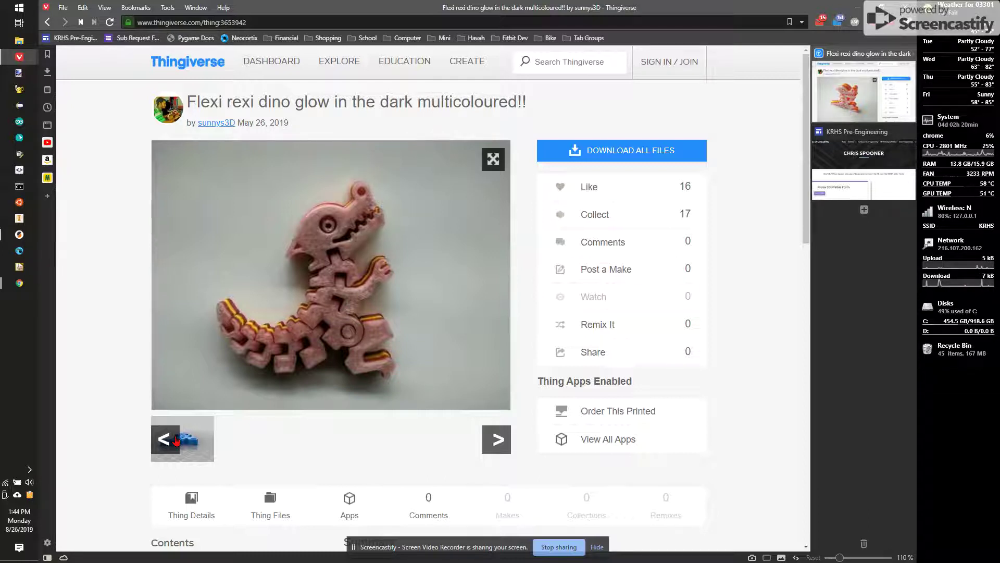
click(176, 439)
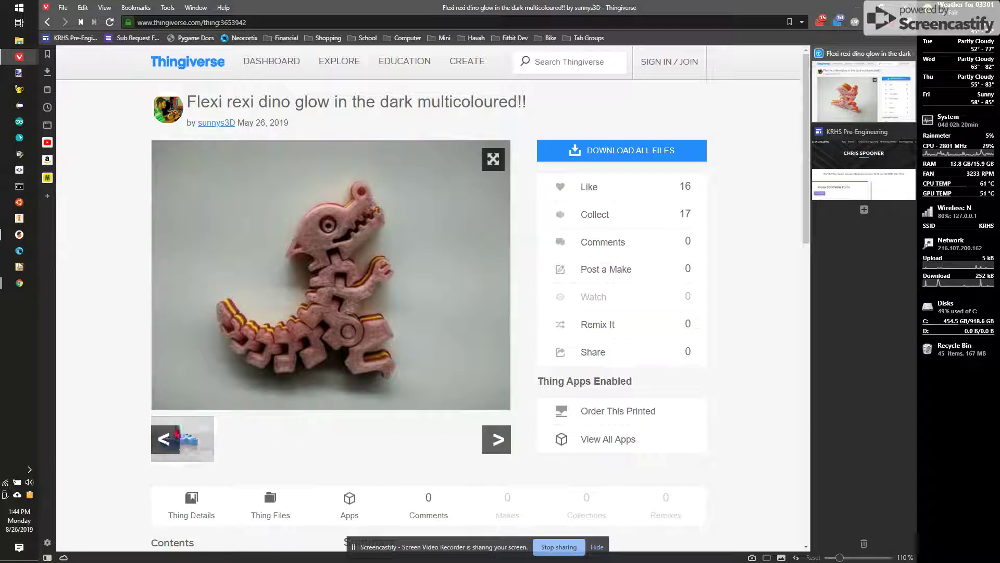
scroll(306, 424, down, 3)
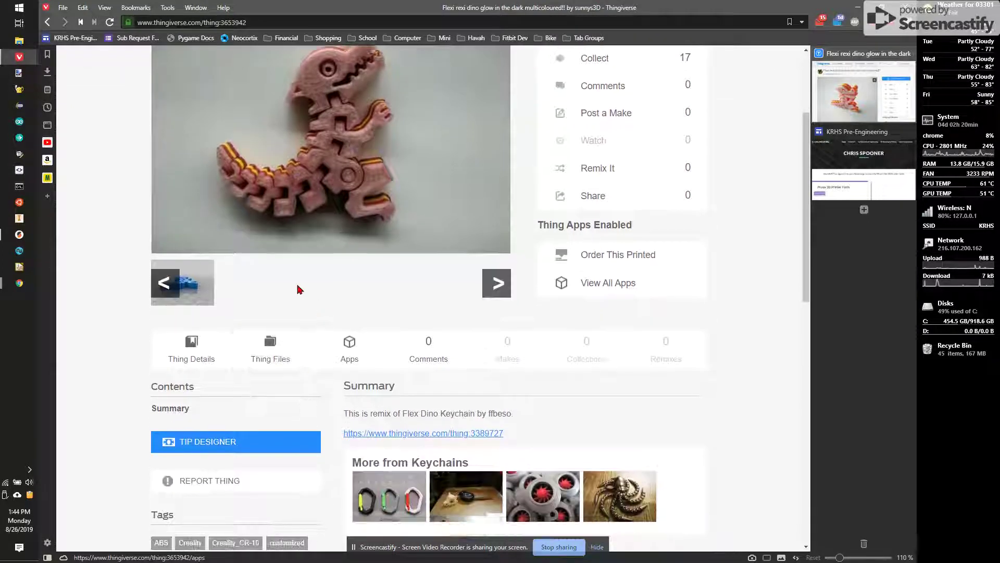
Accept the license and download Flex_Dino_Keychain.stl from the Thing Files list.
click(269, 350)
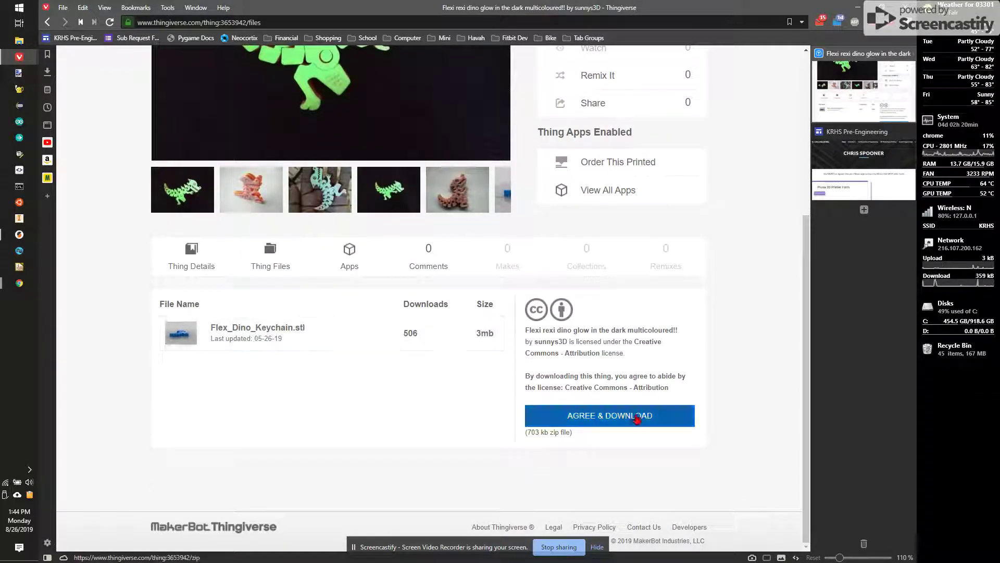
click(637, 420)
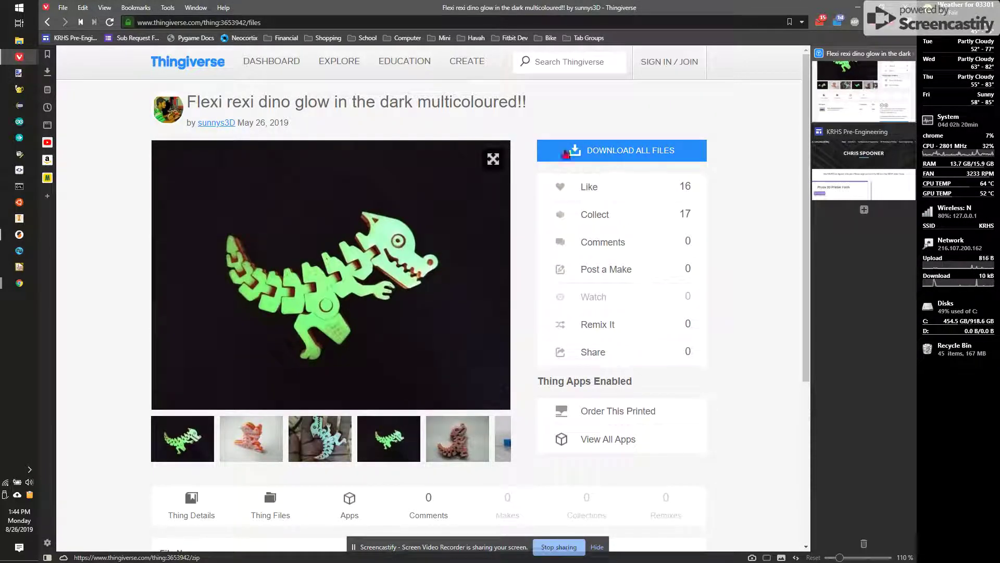
click(576, 157)
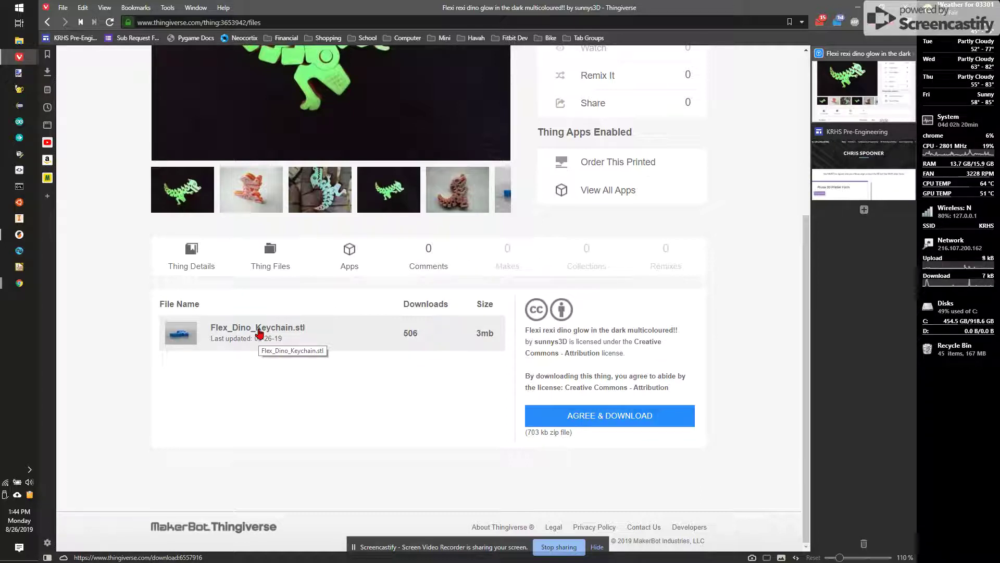
click(260, 332)
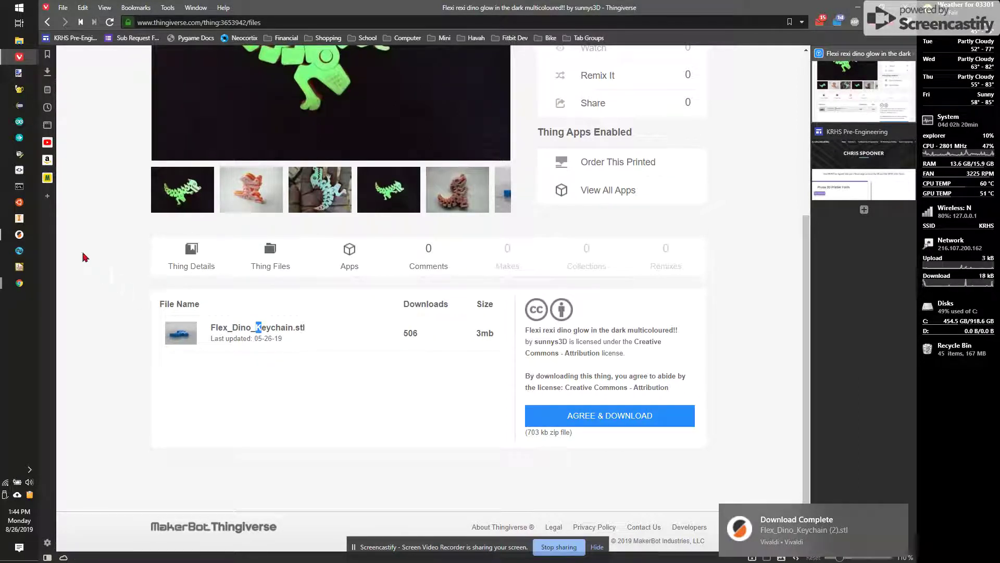
click(19, 234)
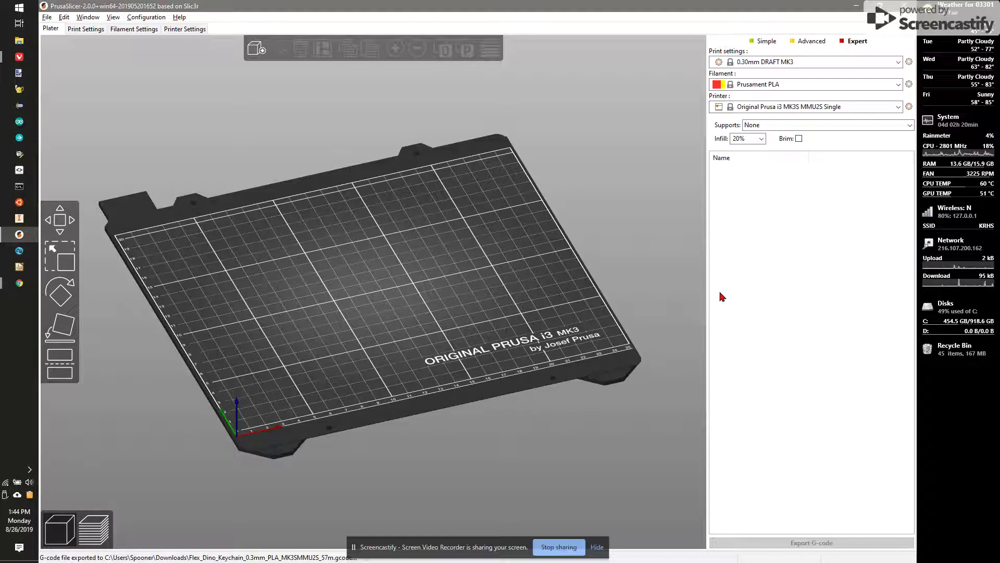
Switch the printer preset to Original Prusa i3 MK3S MMU2S Single, keeping Prusament PLA.
click(813, 108)
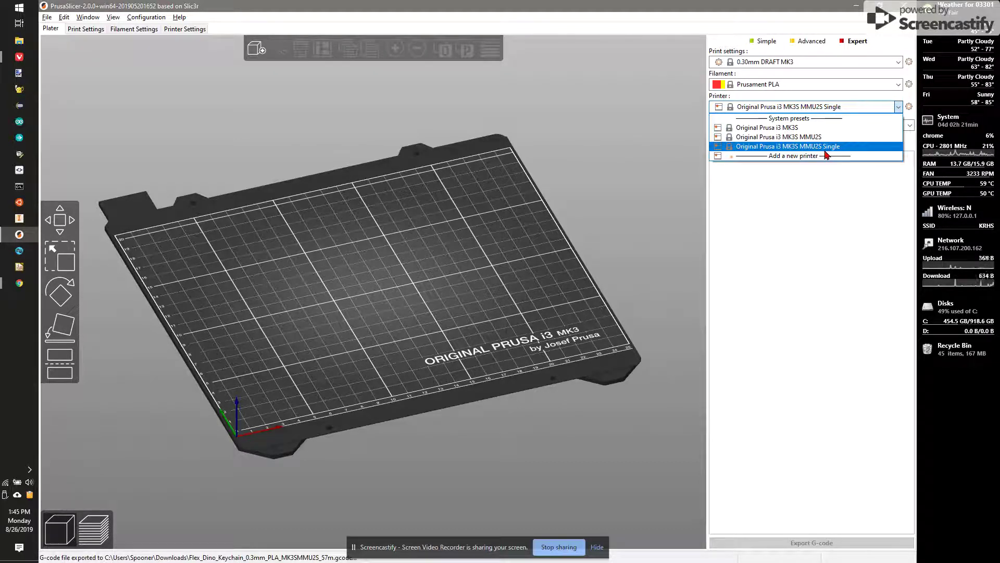
key(Up)
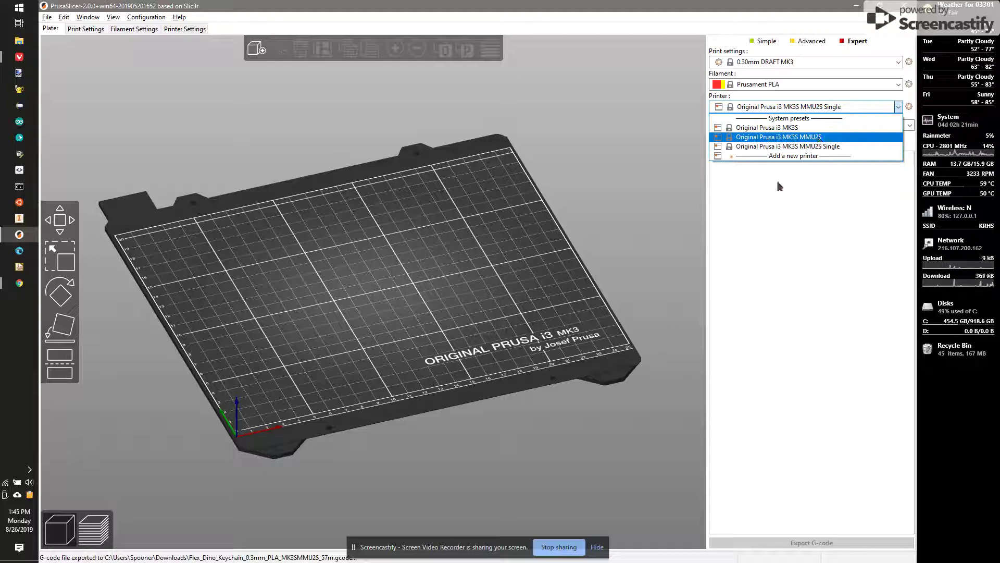
click(781, 138)
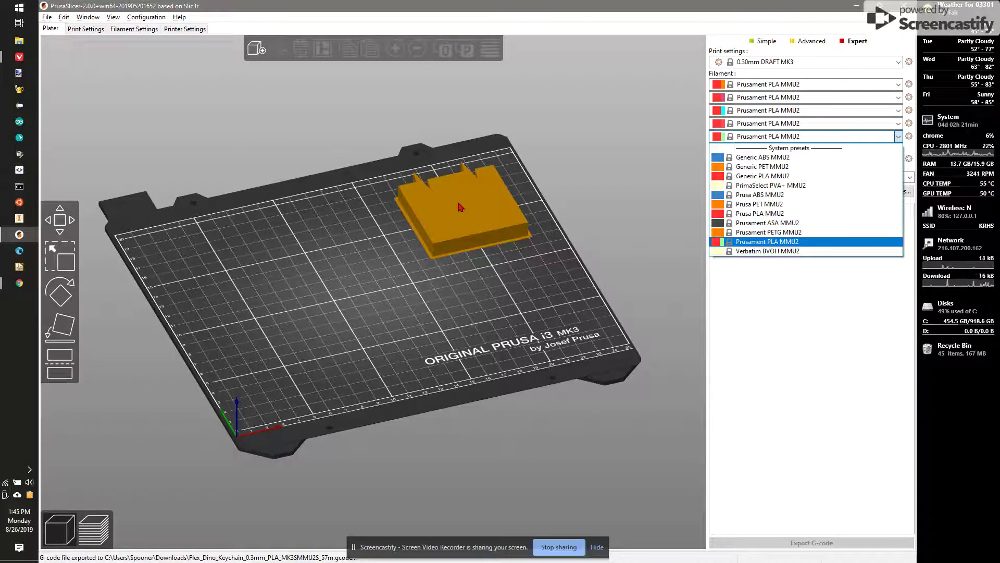
click(823, 139)
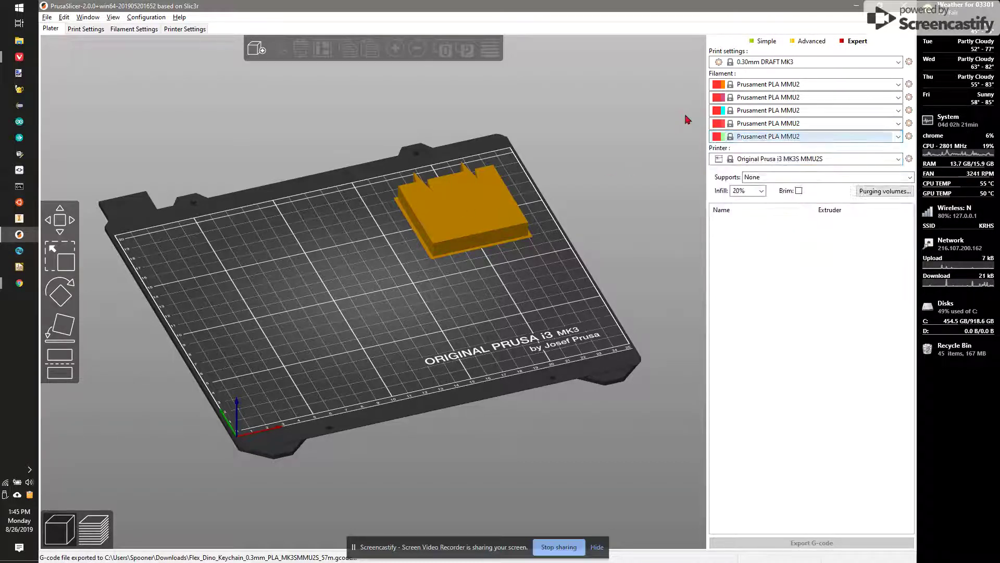
click(830, 162)
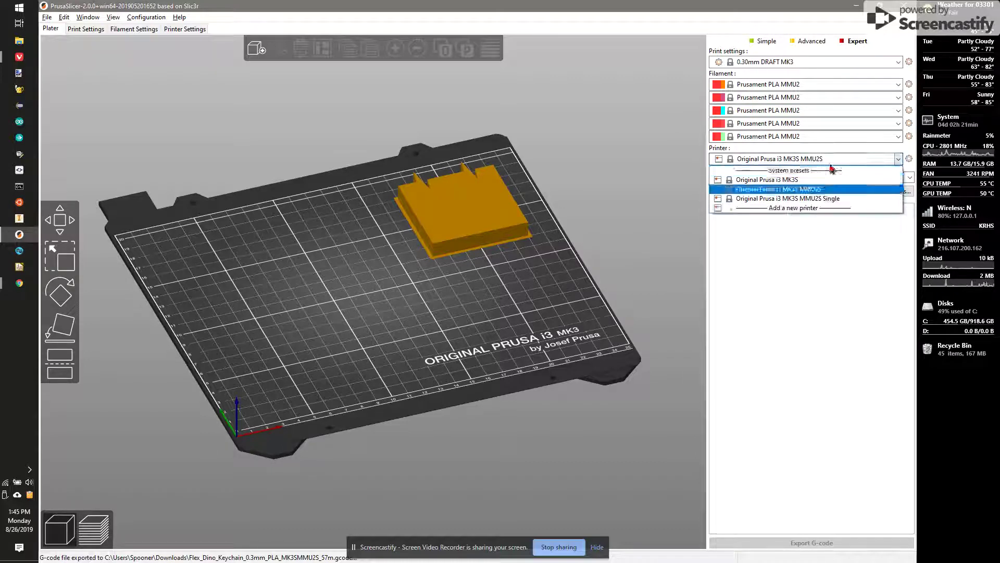
click(798, 198)
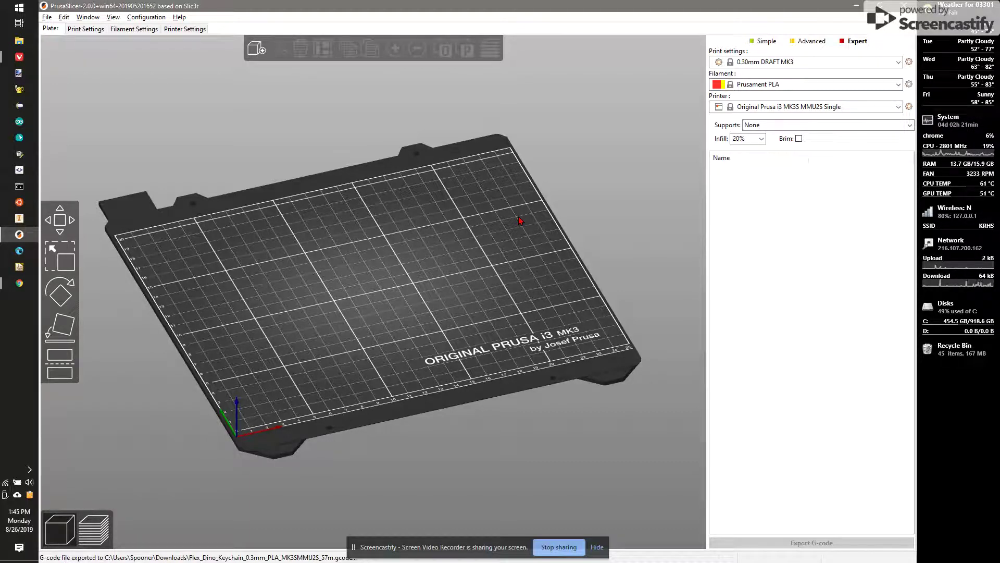
click(256, 48)
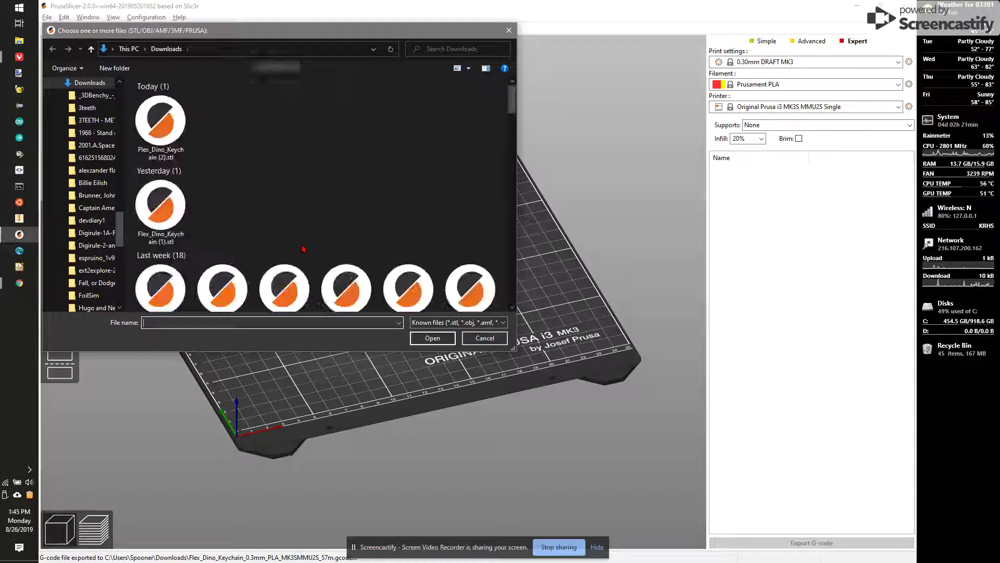
Load Flex_Dino_Keychain (2).stl from Downloads onto the bed and view it from above.
click(171, 120)
click(432, 338)
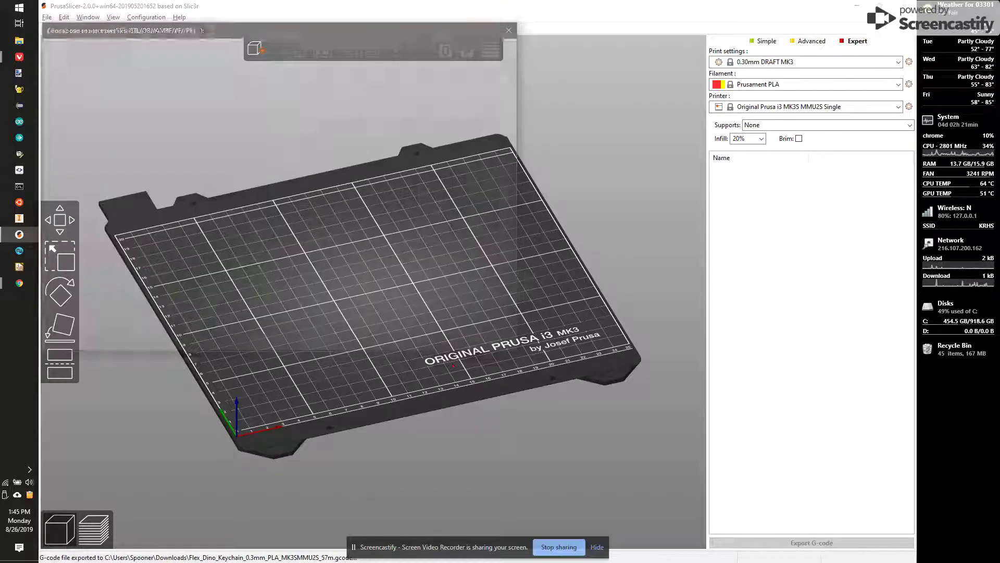
click(482, 296)
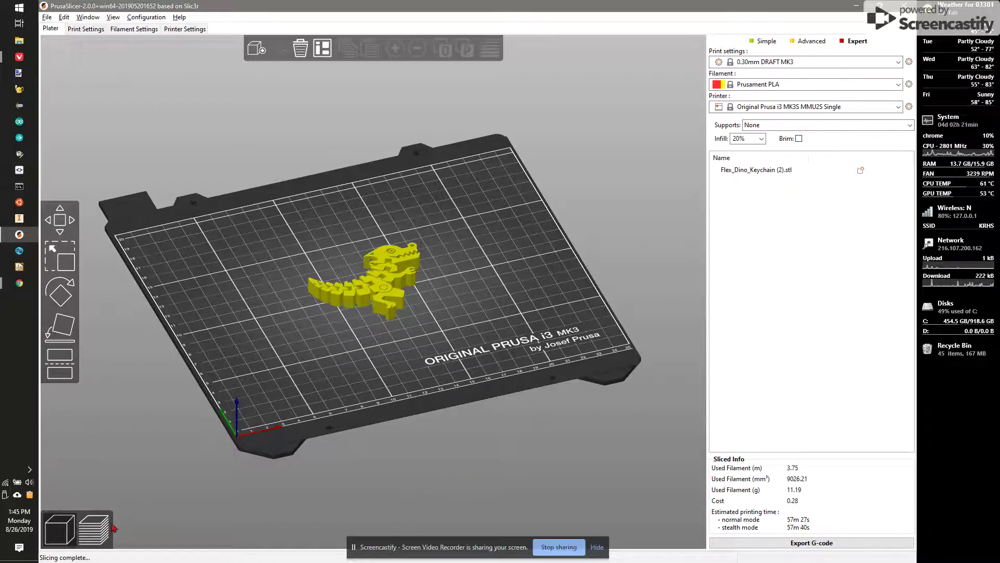
key(1)
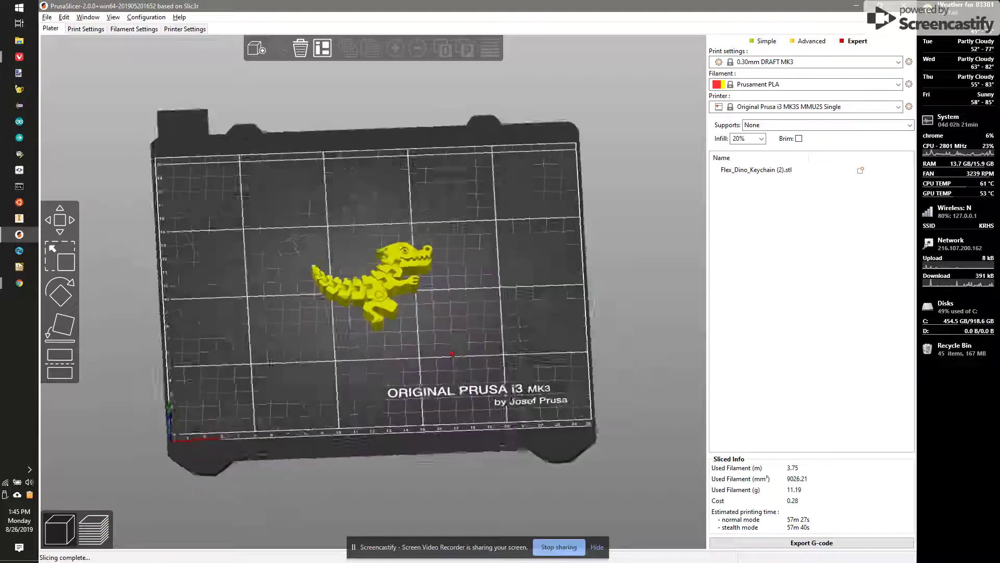
scroll(407, 322, up, 10)
drag(407, 323, 499, 357)
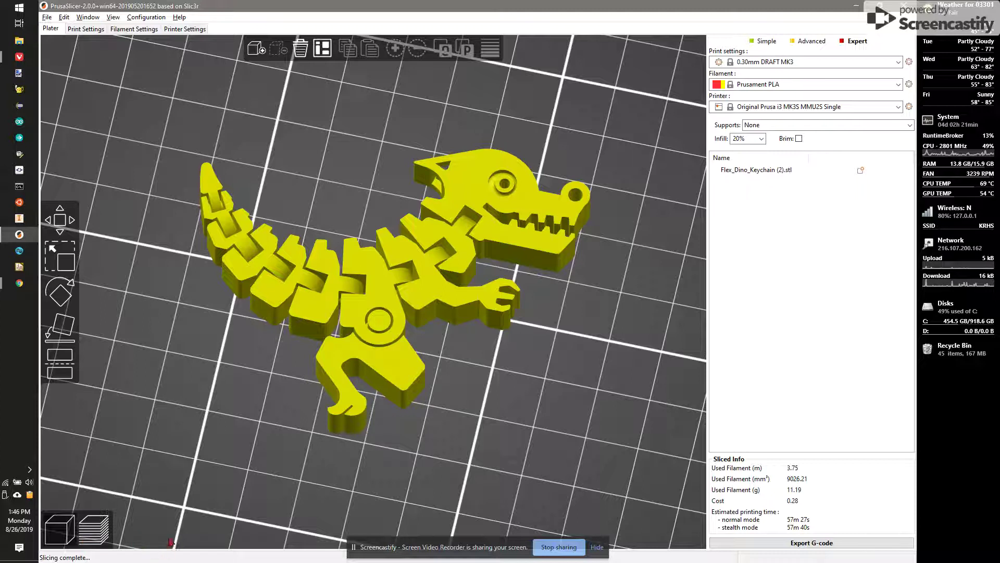
Inspect the sliced dino in Preview, scrubbing the layer slider between 3.20 and 7.70 mm.
click(95, 529)
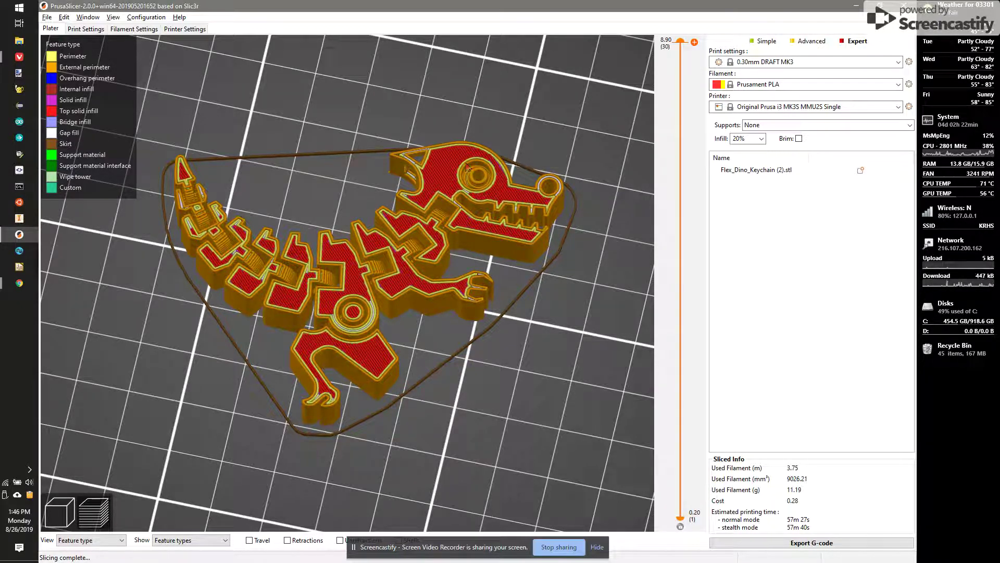
drag(505, 152, 518, 139)
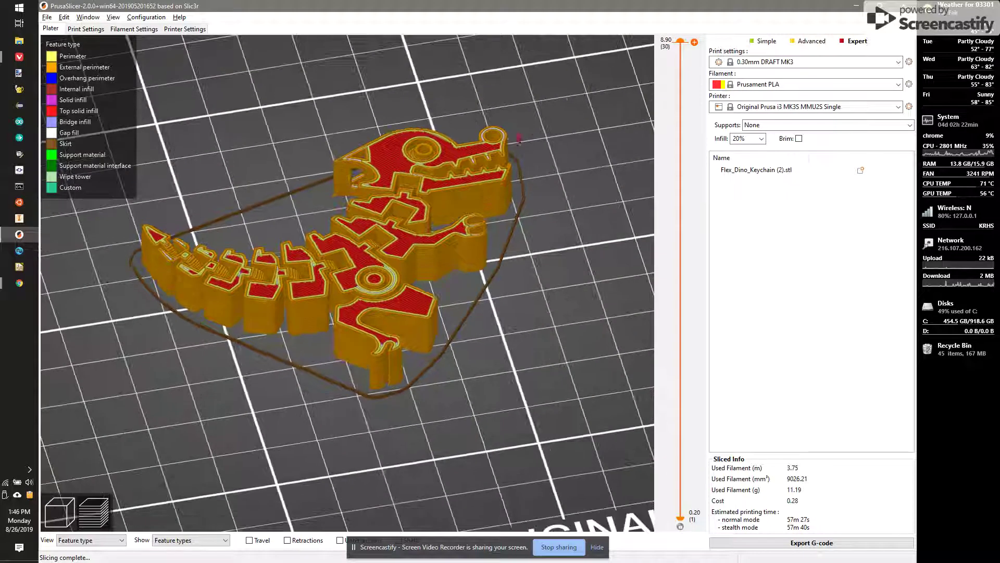
scroll(360, 171, up, 5)
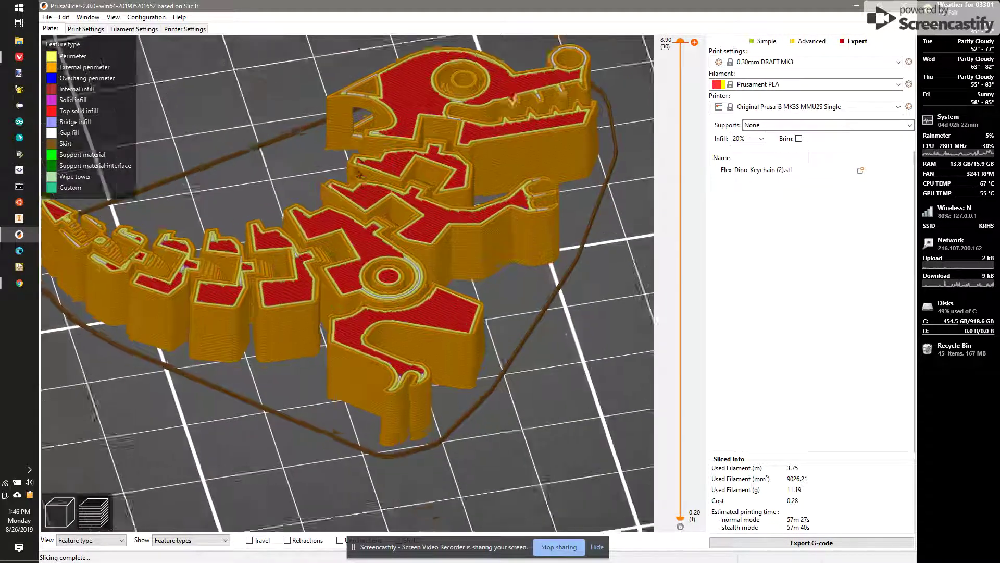
scroll(390, 78, down, 5)
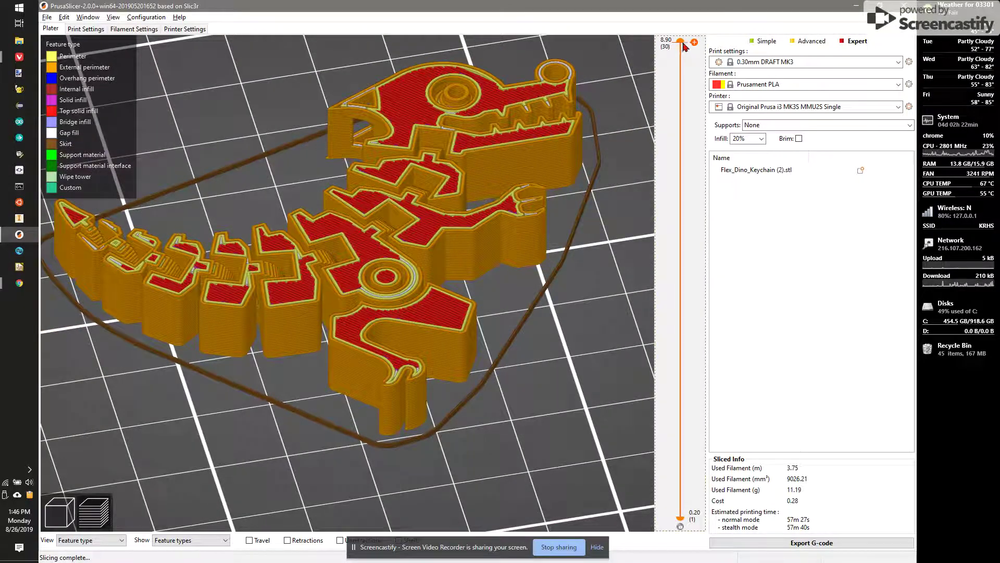
drag(682, 43, 679, 130)
drag(625, 224, 599, 219)
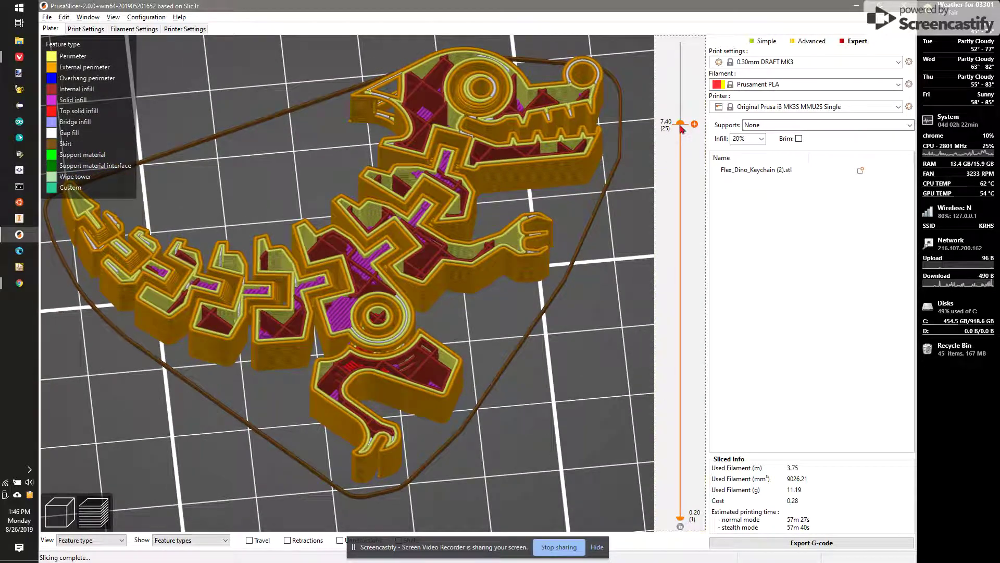
drag(681, 126, 669, 41)
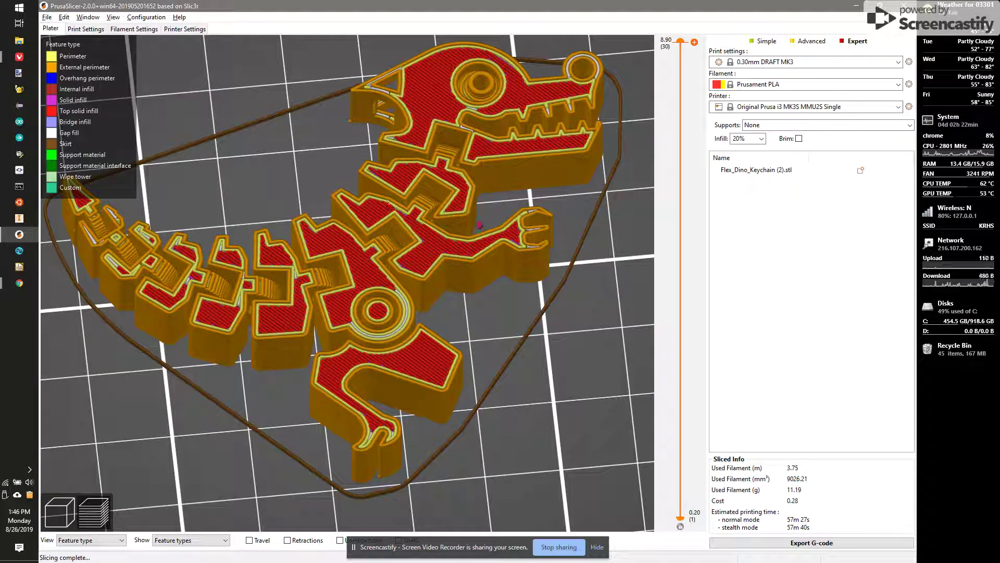
drag(510, 303, 503, 307)
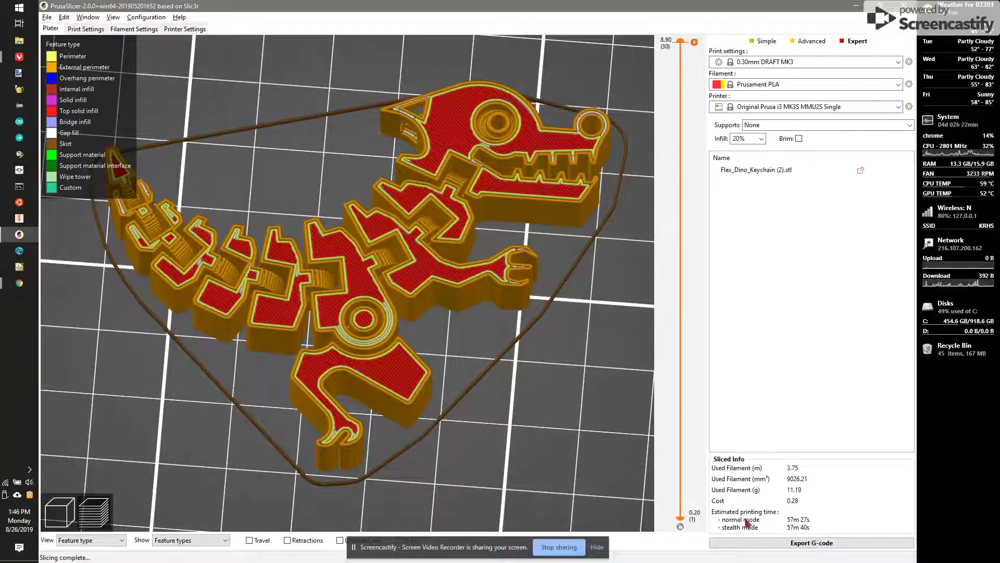
click(826, 67)
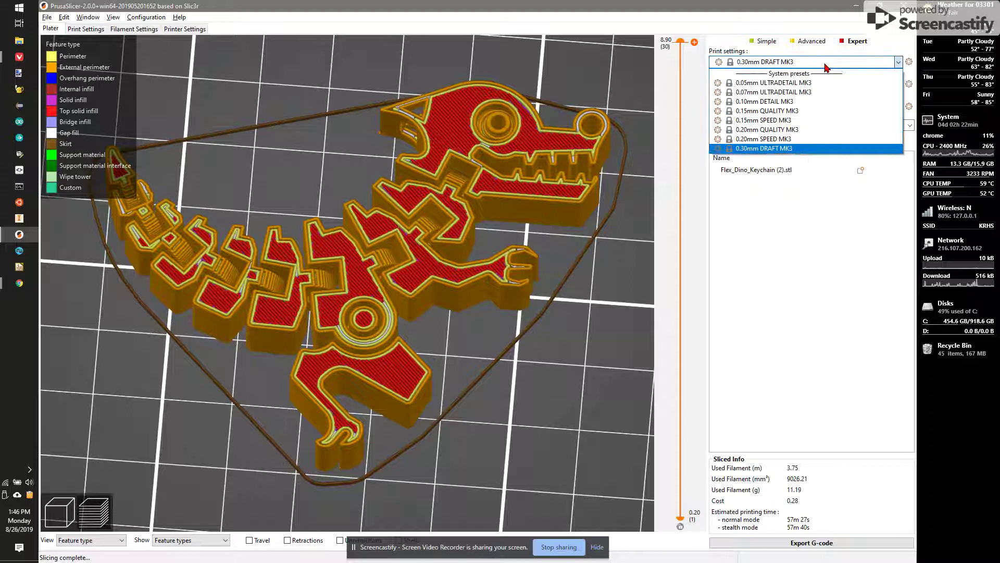
click(795, 130)
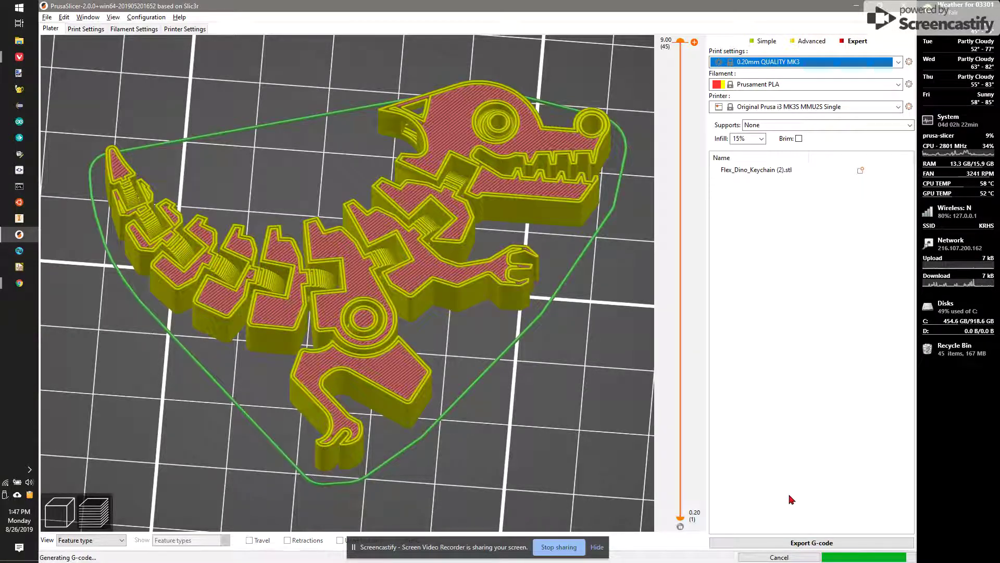
scroll(693, 151, down, 1)
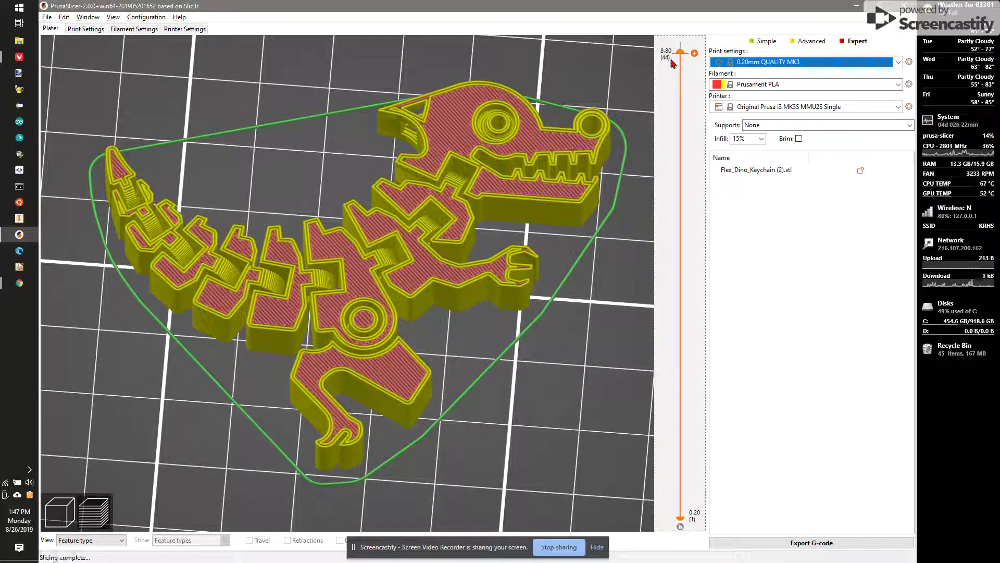
scroll(672, 63, up, 1)
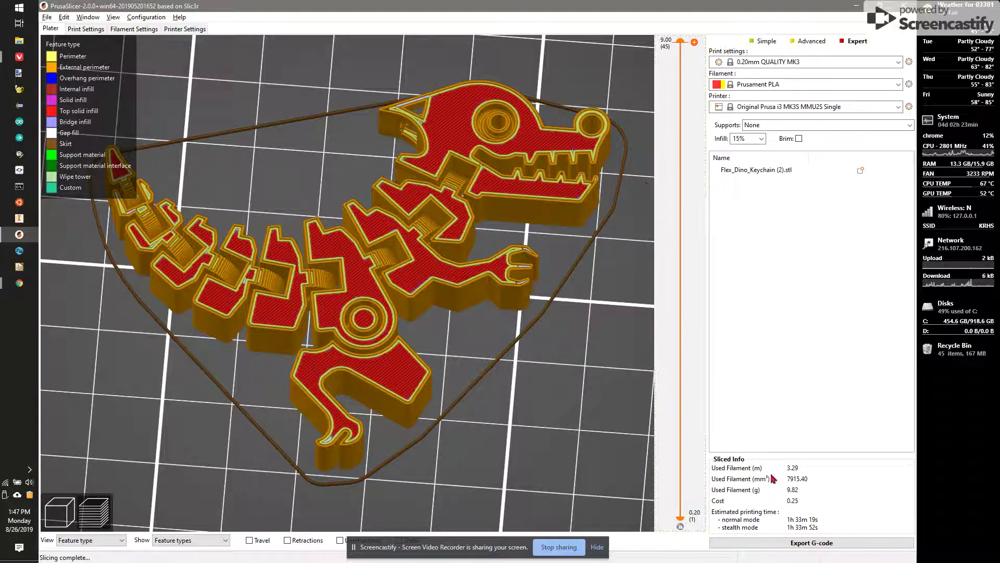
click(792, 62)
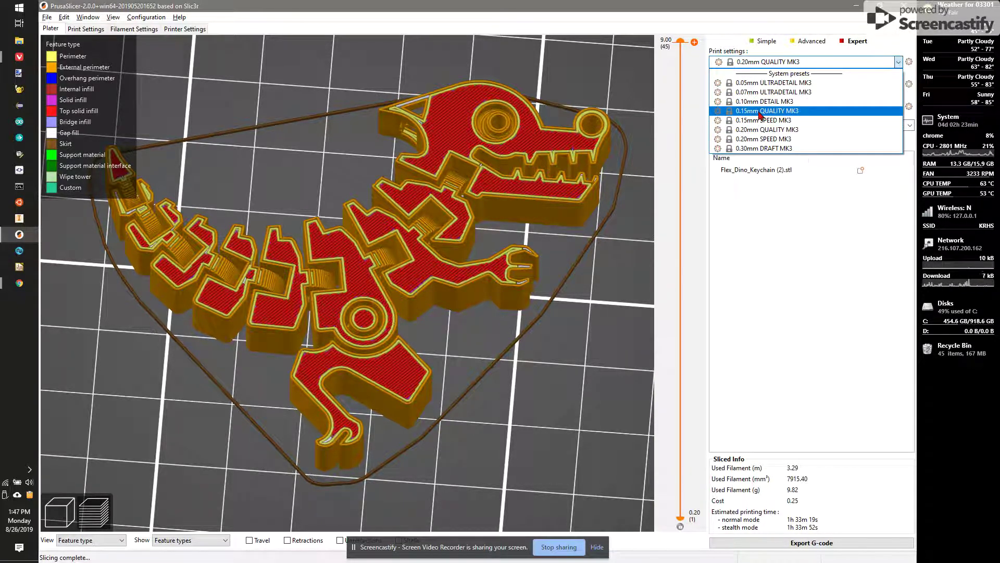
key(Return)
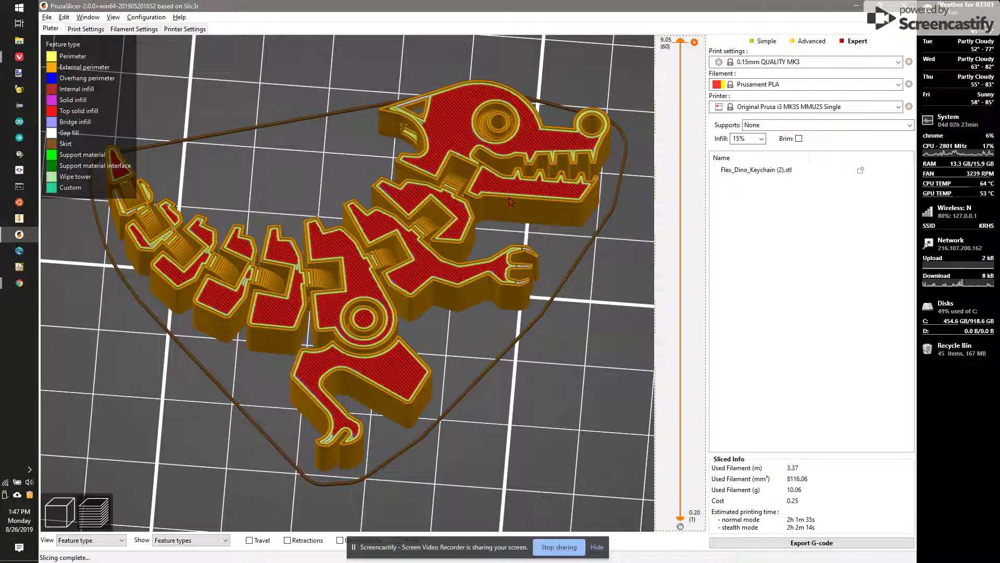
click(765, 62)
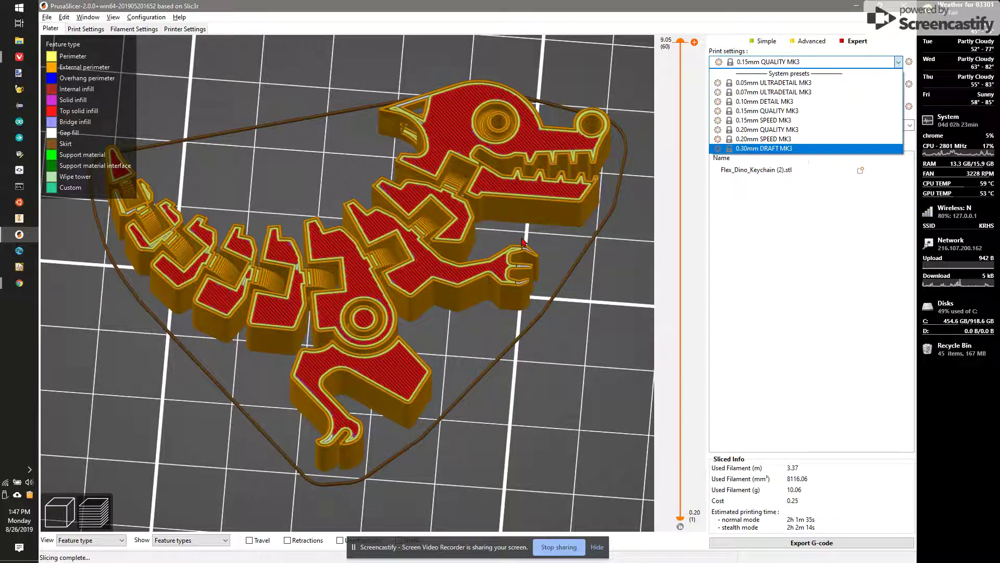
key(Return)
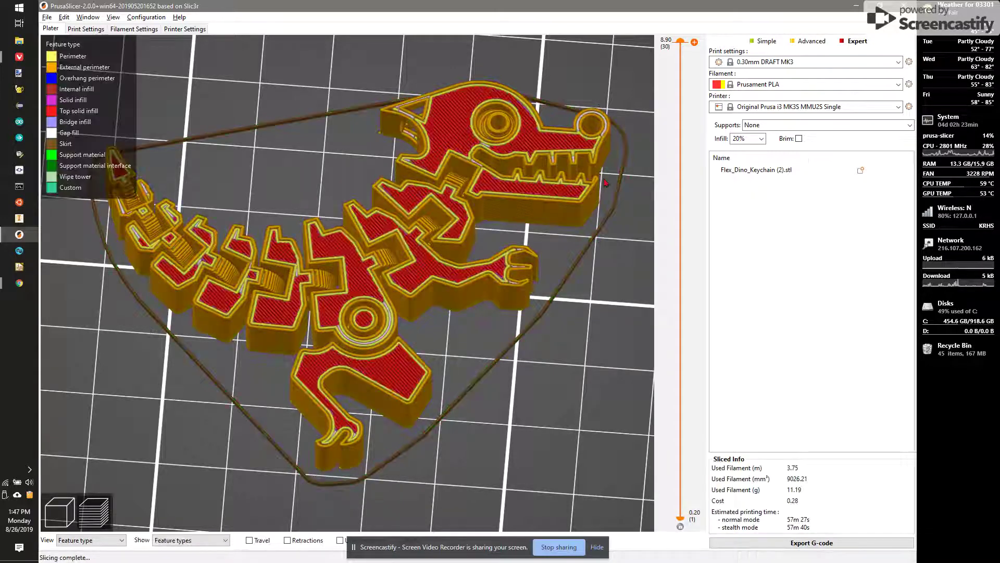
Export the G-code to Downloads as Flex_Dino_Keychain (2)_0.3mm_PLA_MK3SMMU2S_57m.gcode.
drag(608, 171, 643, 88)
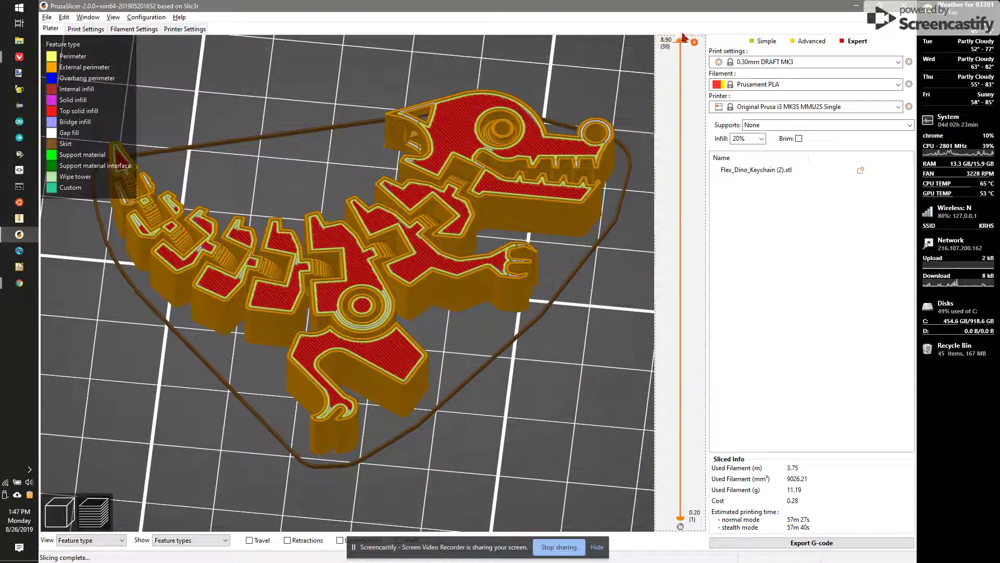
drag(682, 44, 714, 20)
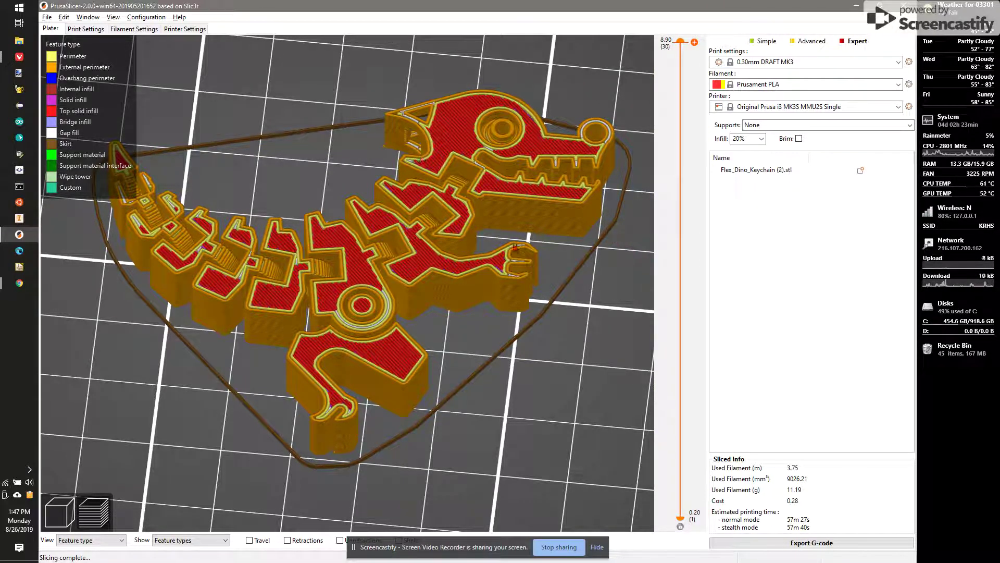
click(806, 544)
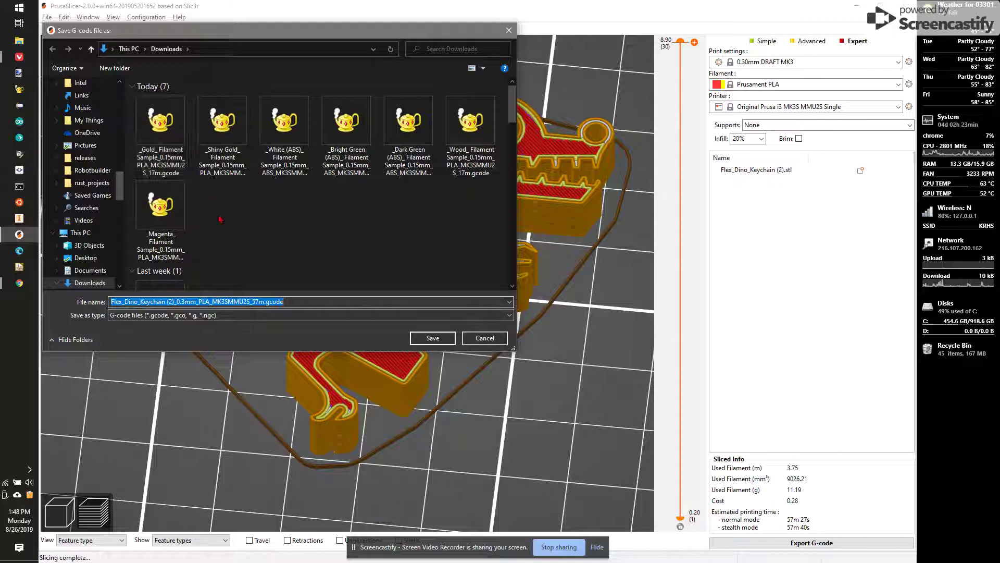
click(433, 337)
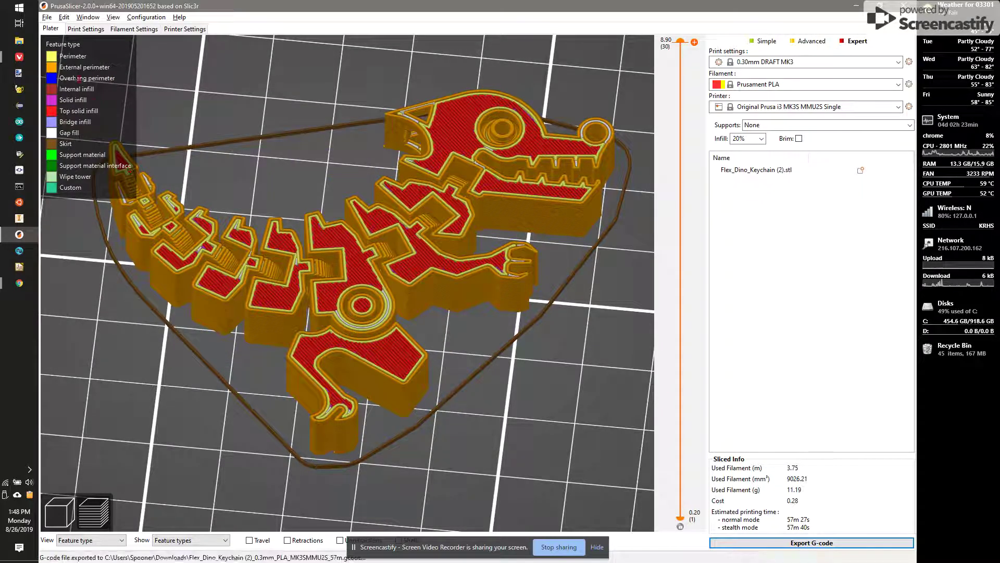
Go to the KRHS Pre-Engineering page and launch the embedded Prusa 3D Printer Form.
mouse_move(19, 57)
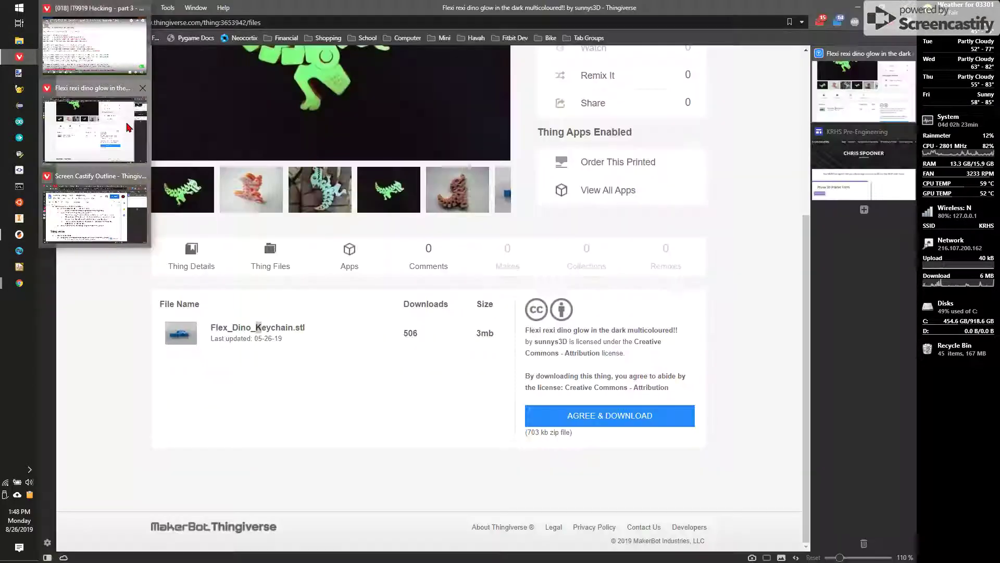
click(130, 117)
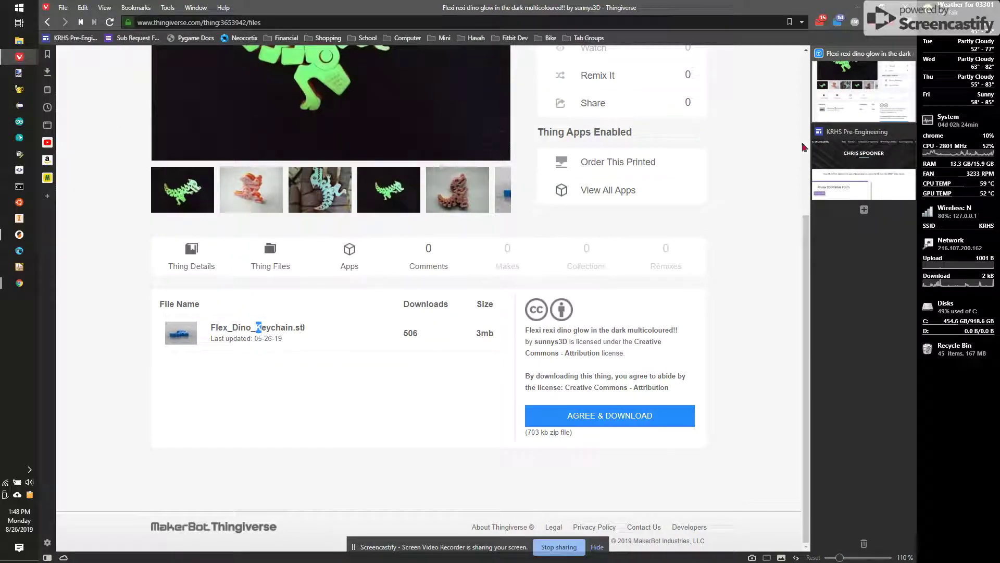
click(867, 150)
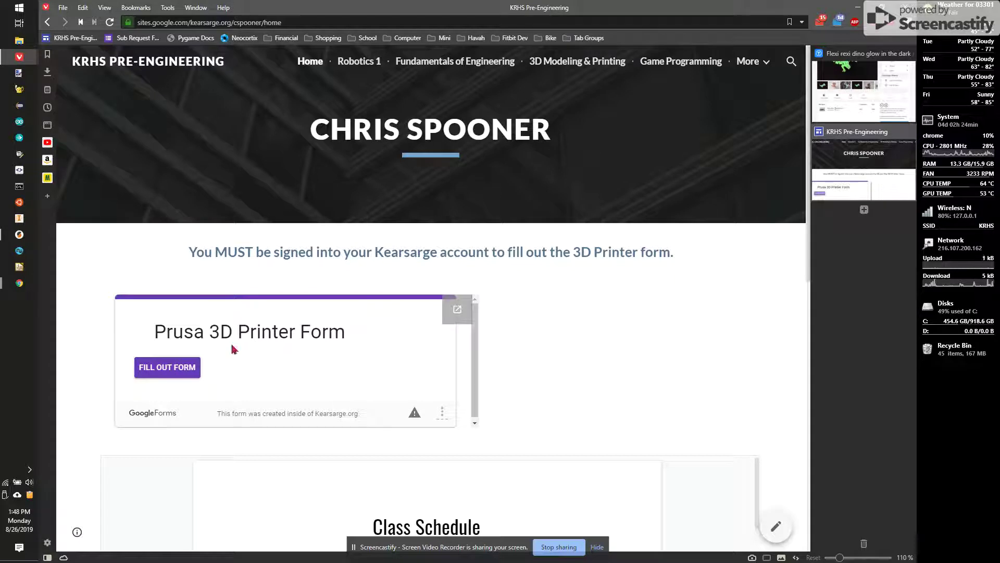
click(183, 372)
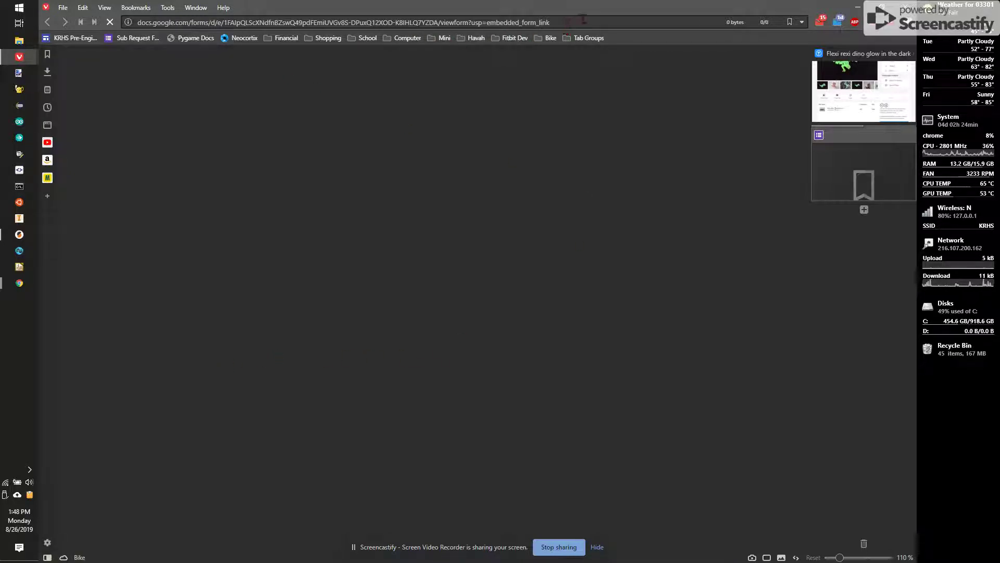
Enter the requester's name and describe the print as 'Flexy Keyring'.
click(588, 20)
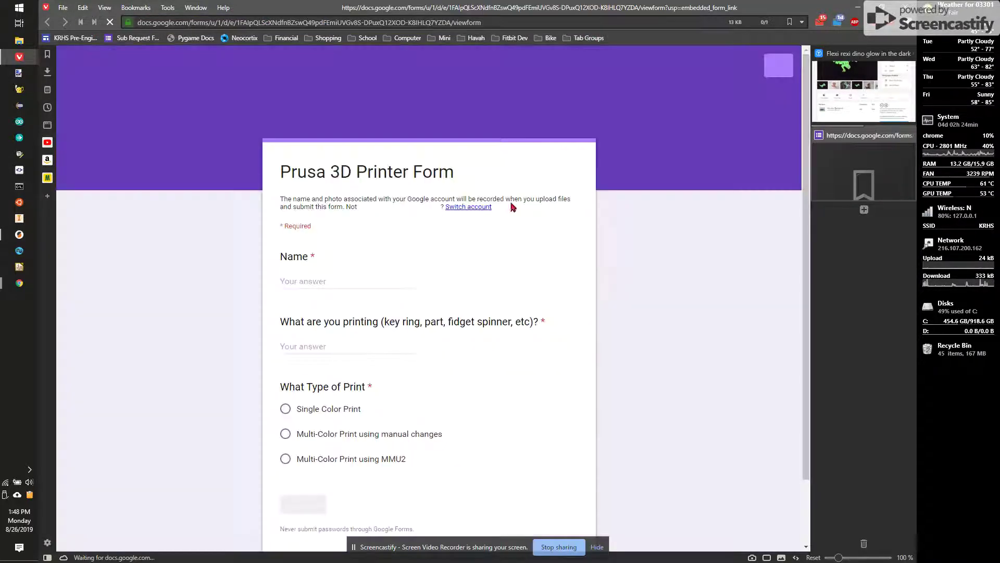
click(377, 281)
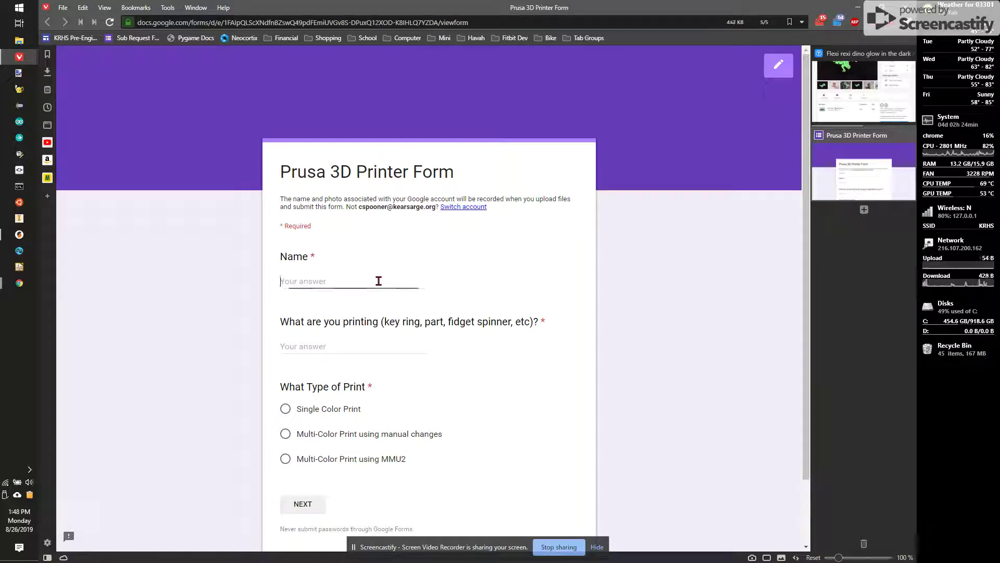
text(Mr. Spooner)
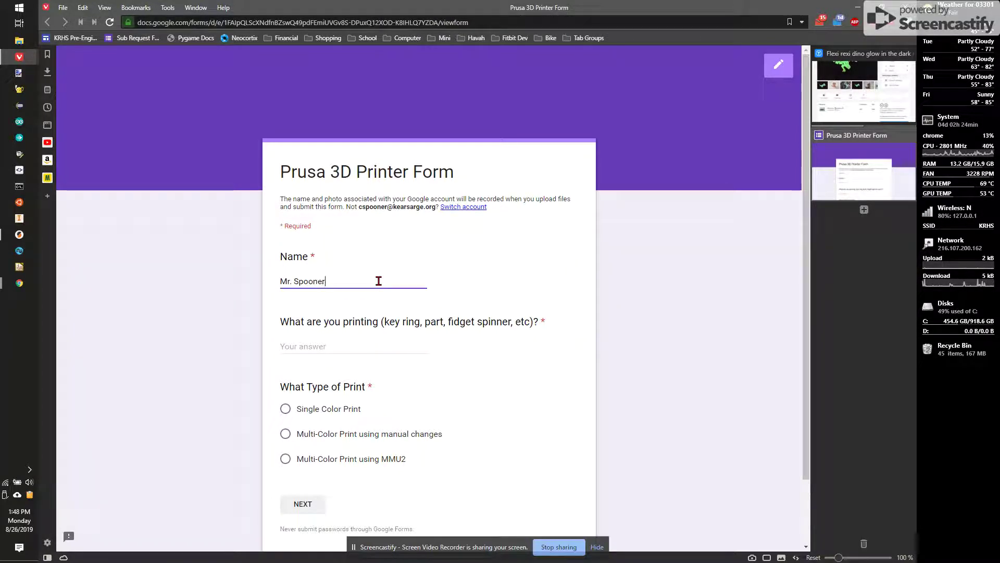
key(Tab)
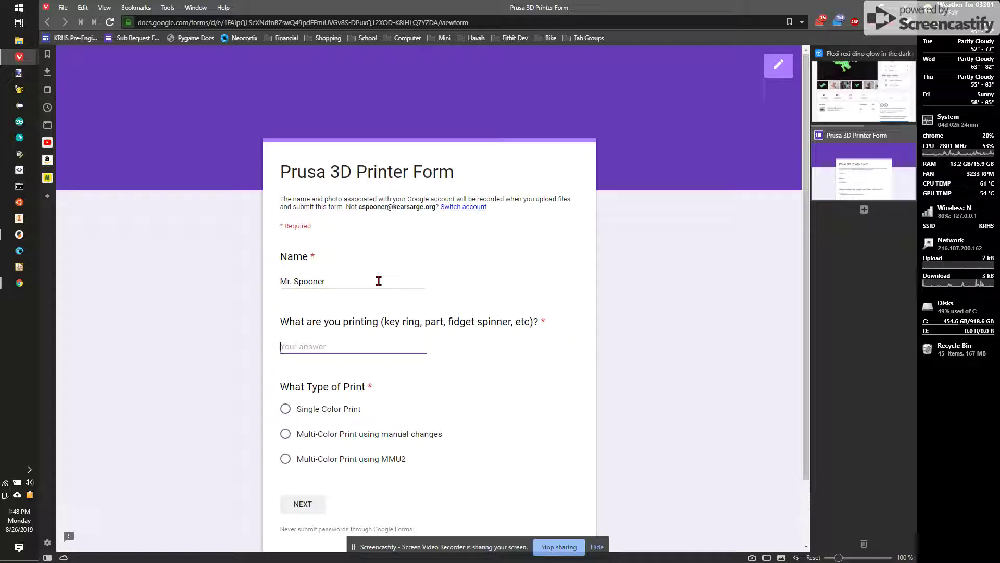
text(Keyring)
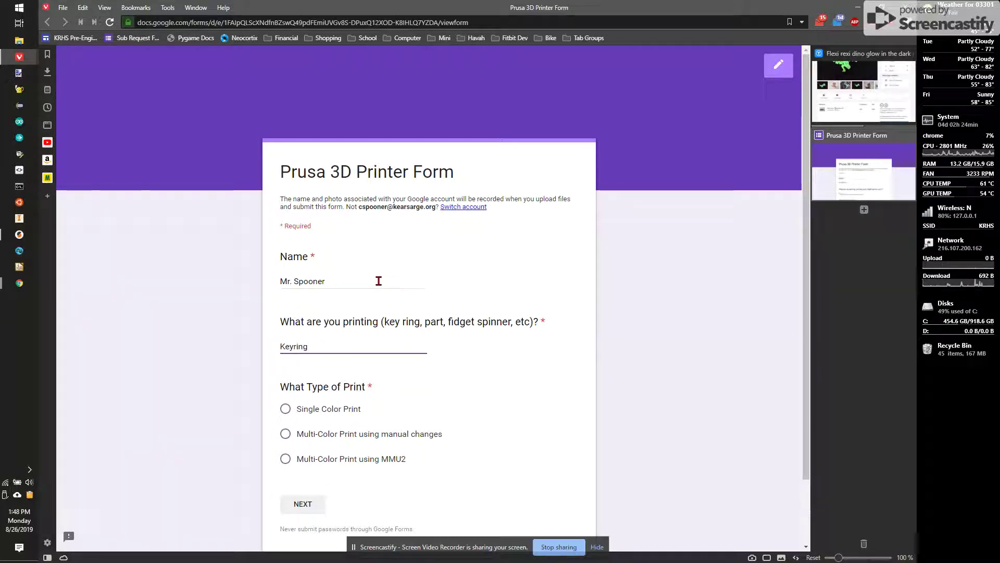
key(Home)
text(Felx)
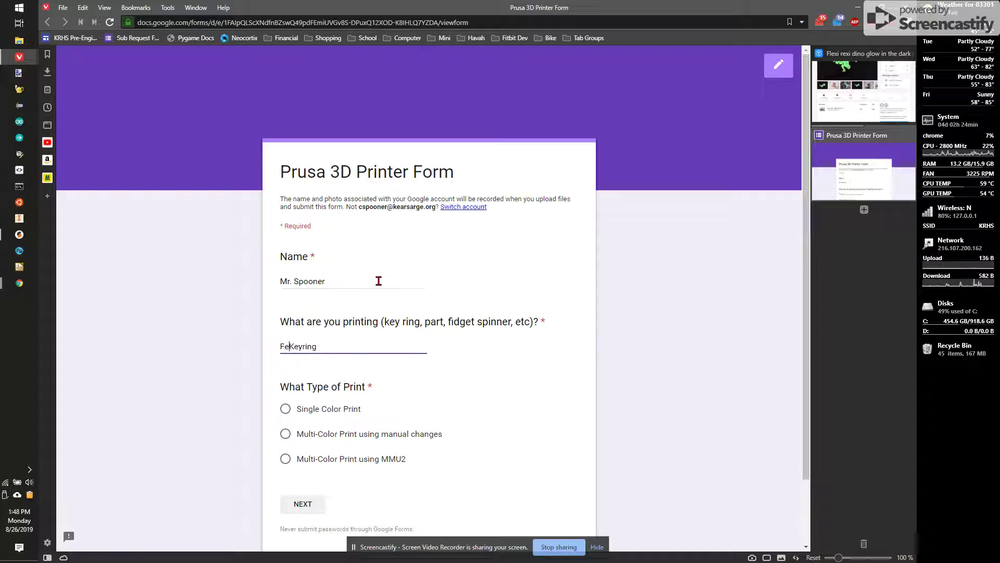
key(BackSpace)
key(BackSpace)
key(BackSpace)
key(BackSpace)
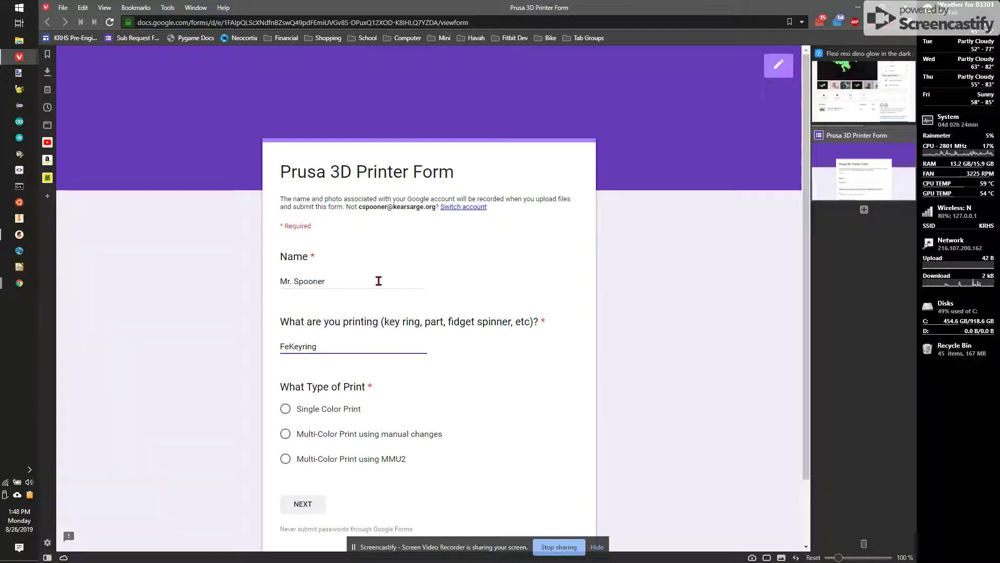
text(Flexy)
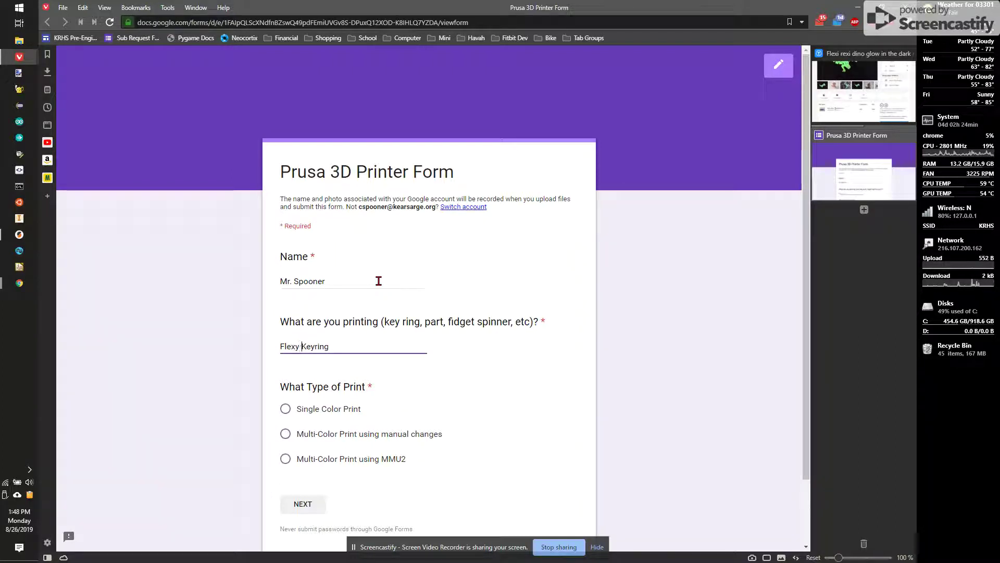
Choose Single Color Print and request Shiny Blue filament in the next section.
click(323, 409)
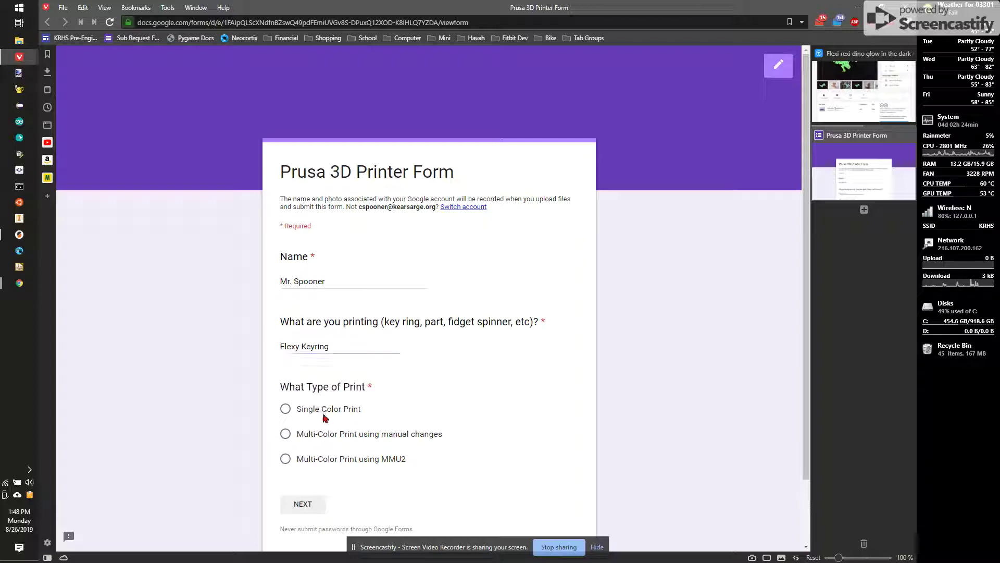
click(300, 504)
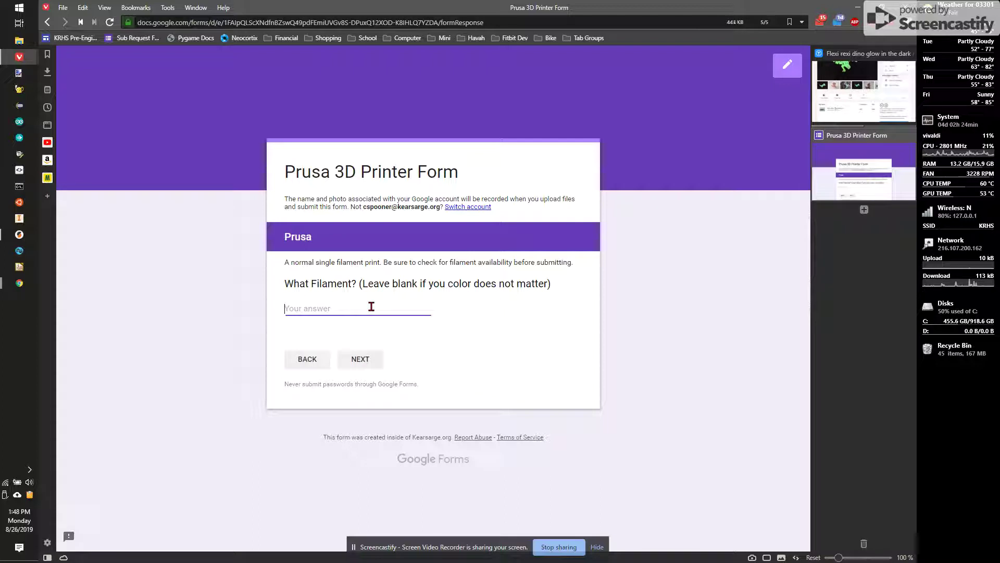
click(371, 308)
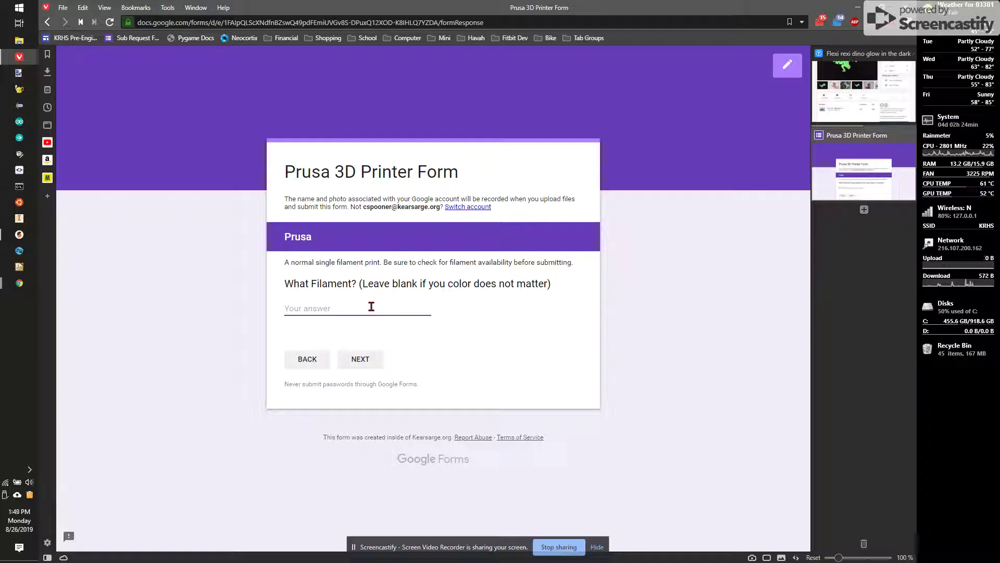
text(Shiny Blue)
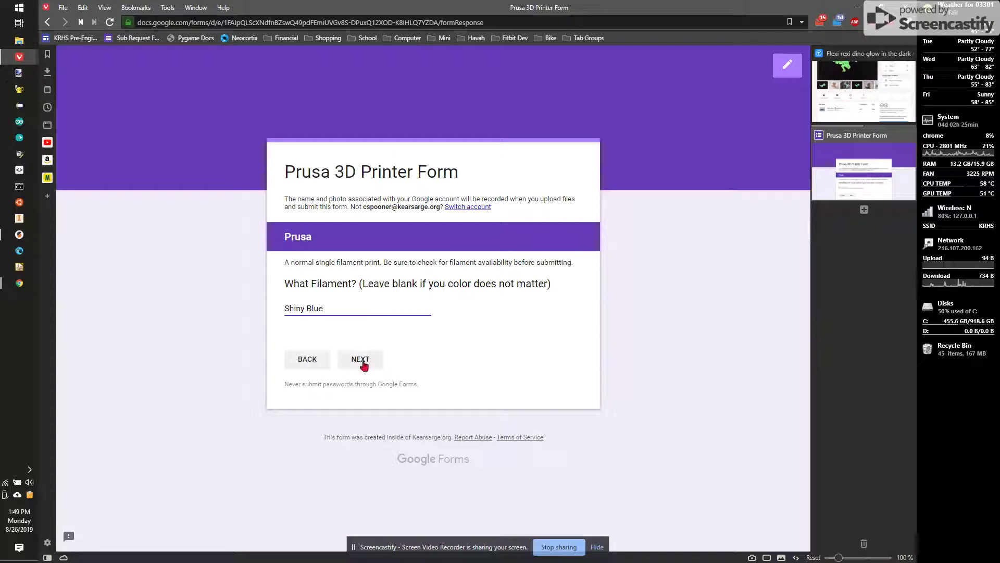
click(361, 361)
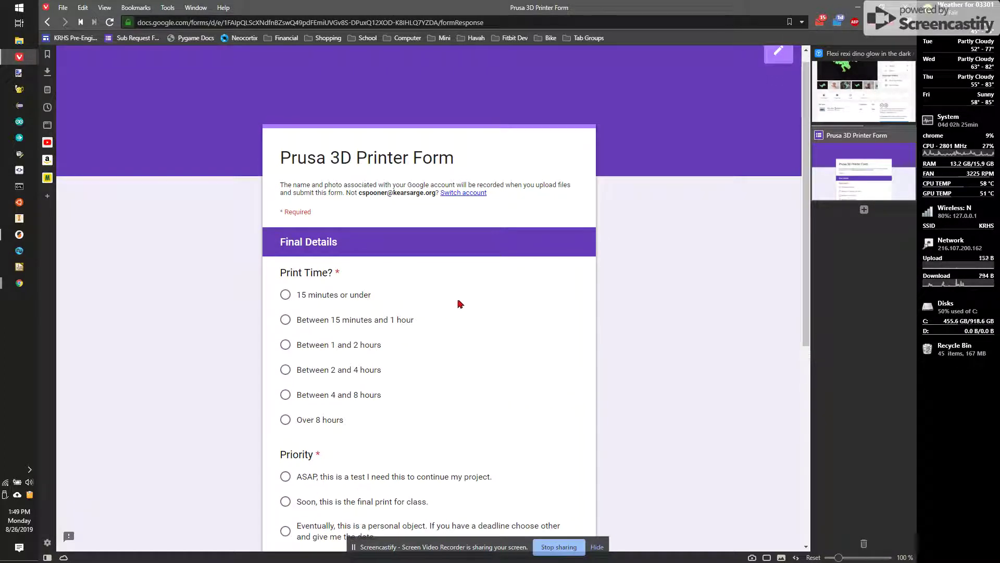
Check PrusaSlicer's print time, then select 'Between 15 minutes and 1 hour' and final-print-for-class priority.
key(alt+Tab)
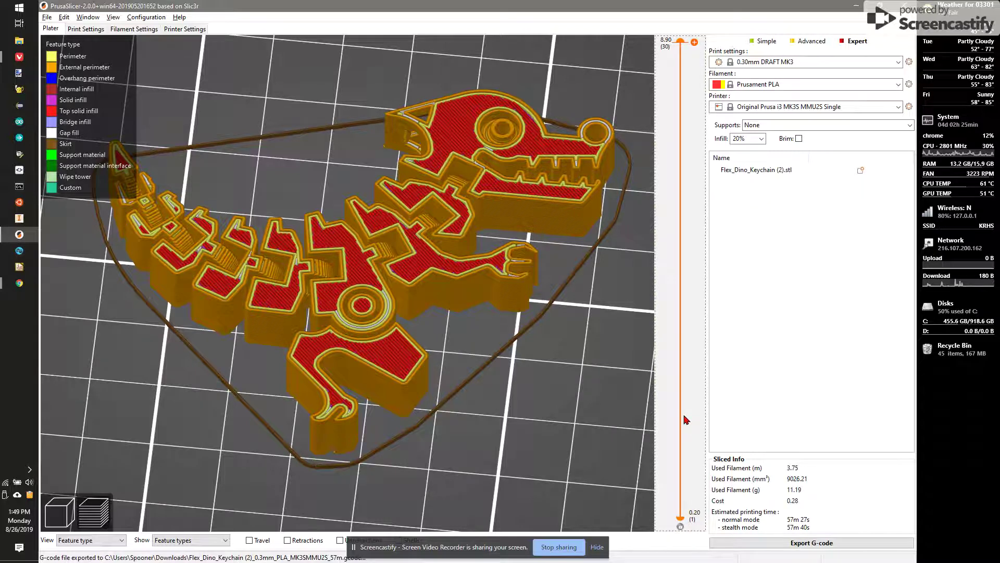
key(alt+Tab)
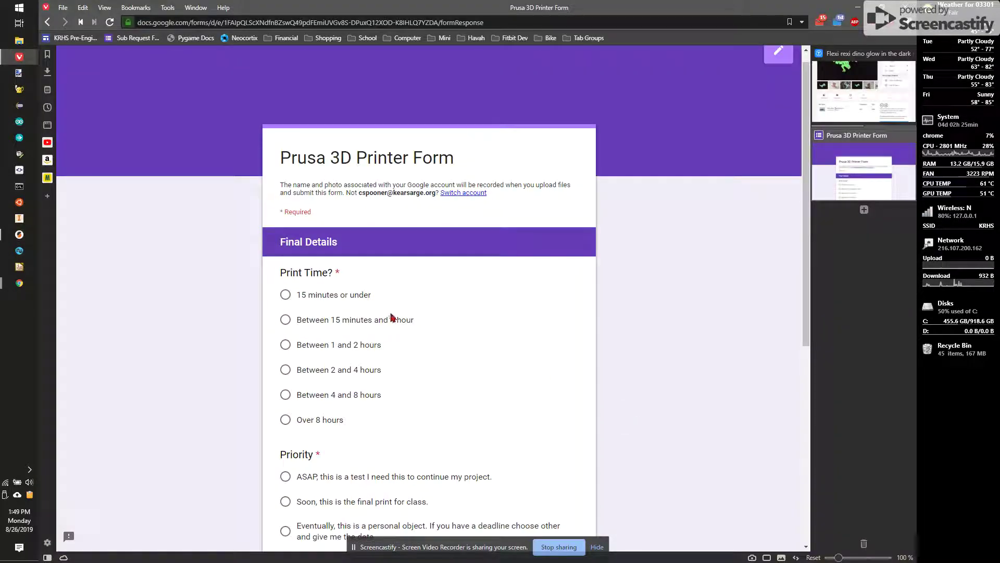
click(388, 323)
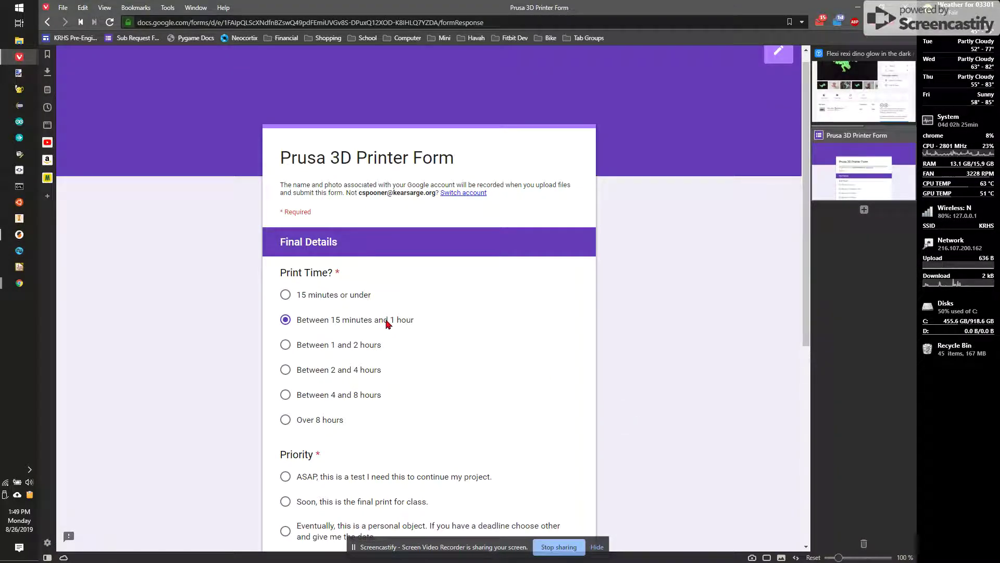
scroll(388, 323, down, 4)
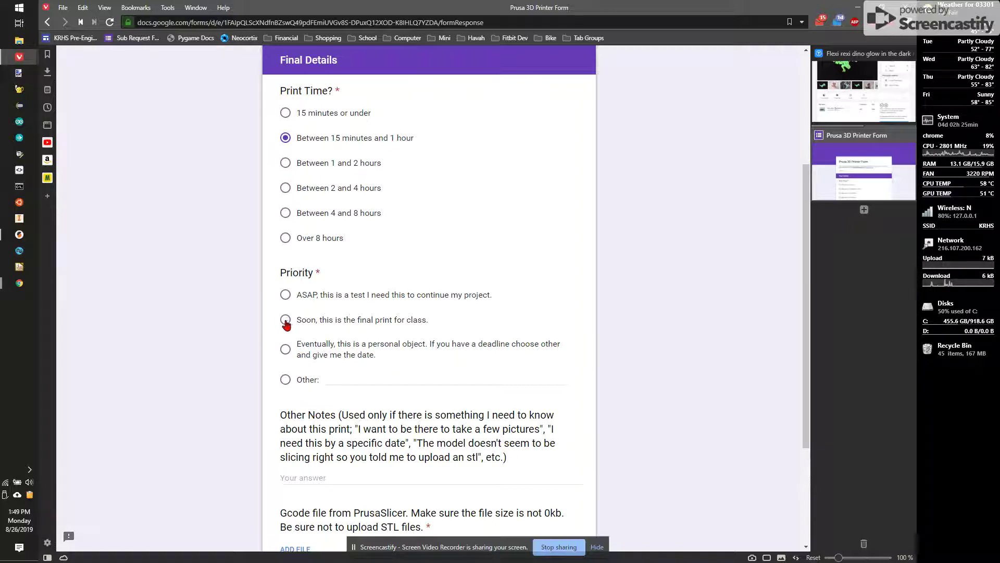
click(285, 319)
scroll(314, 397, down, 1)
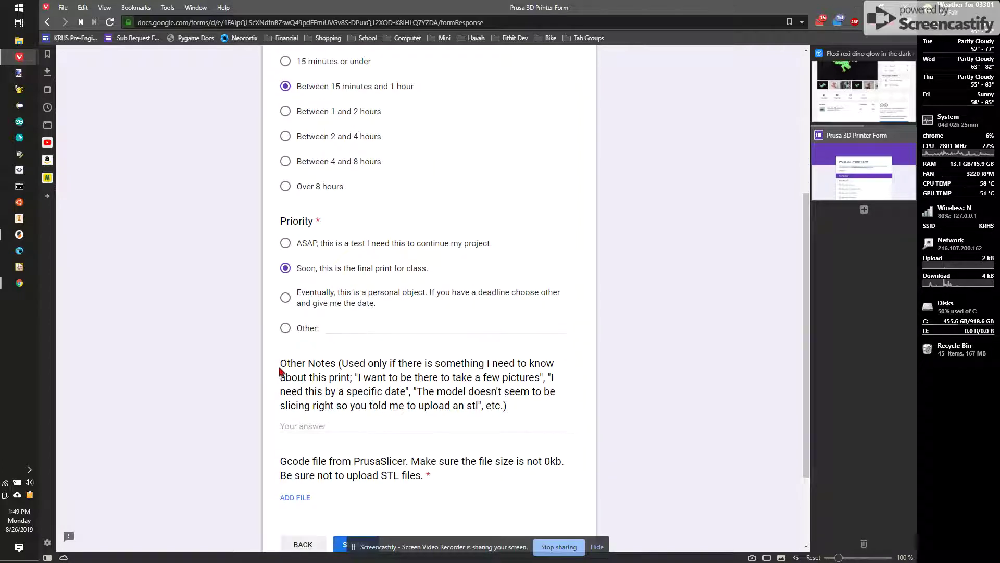
scroll(315, 394, down, 1)
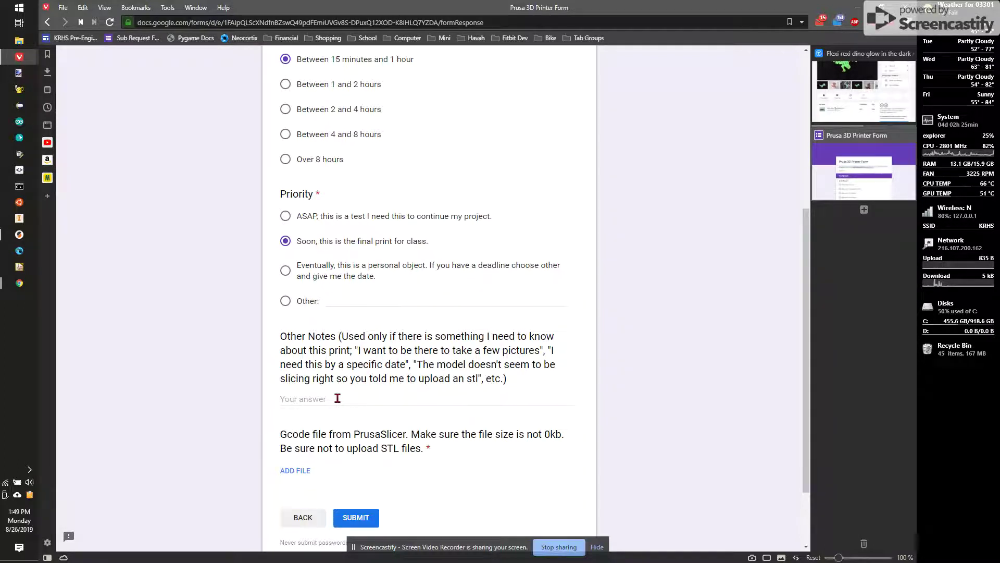
scroll(336, 411, down, 1)
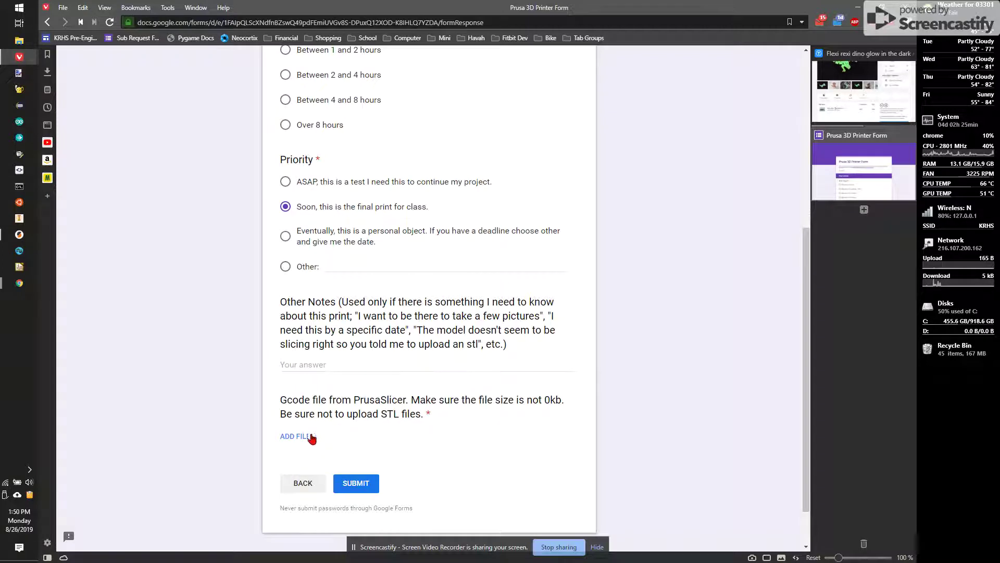
Upload the Flex_Dino_Keychain 0.3mm .gcode from Downloads to the PrusaSlicer G-code question and submit the form.
click(299, 438)
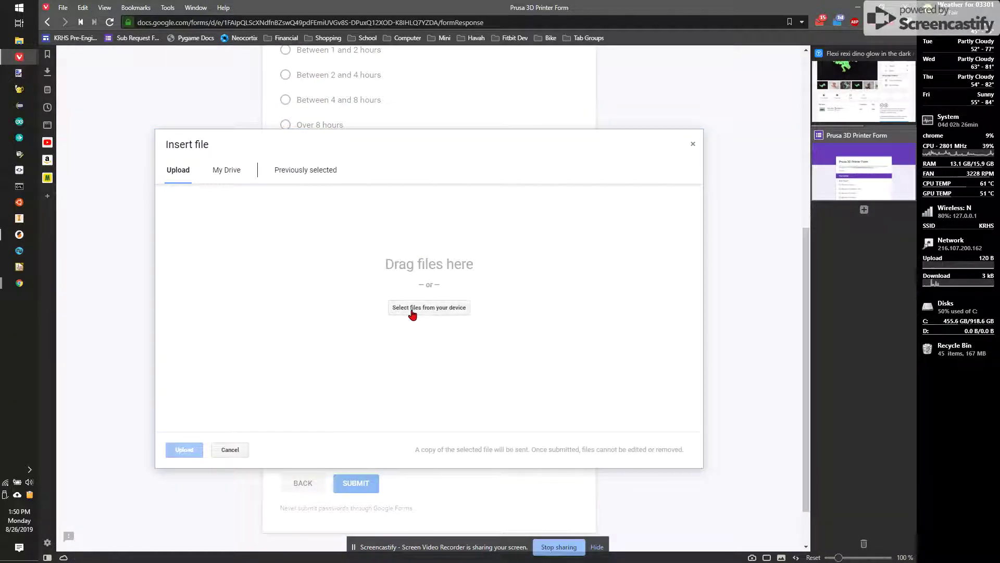
click(414, 308)
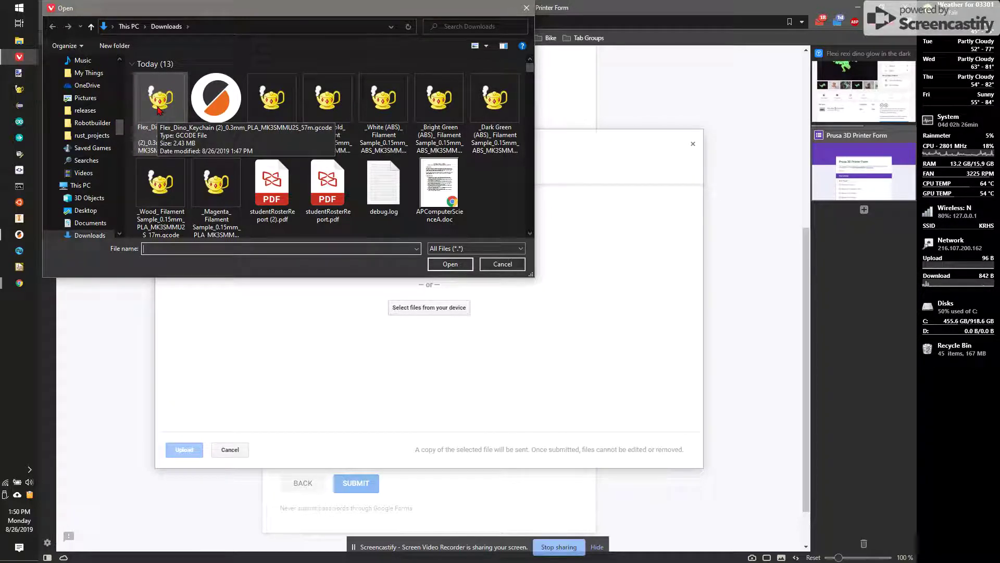
click(159, 109)
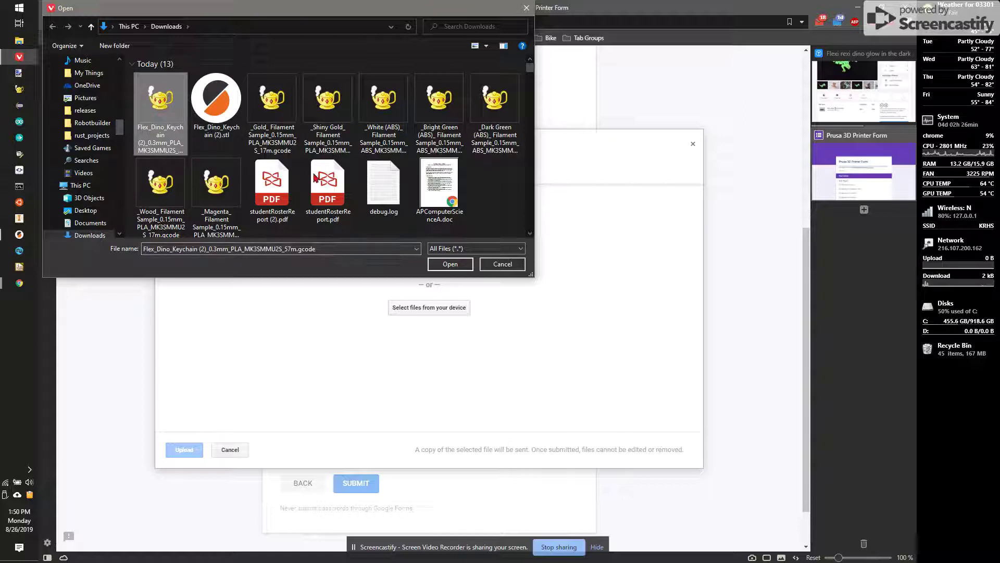
click(443, 265)
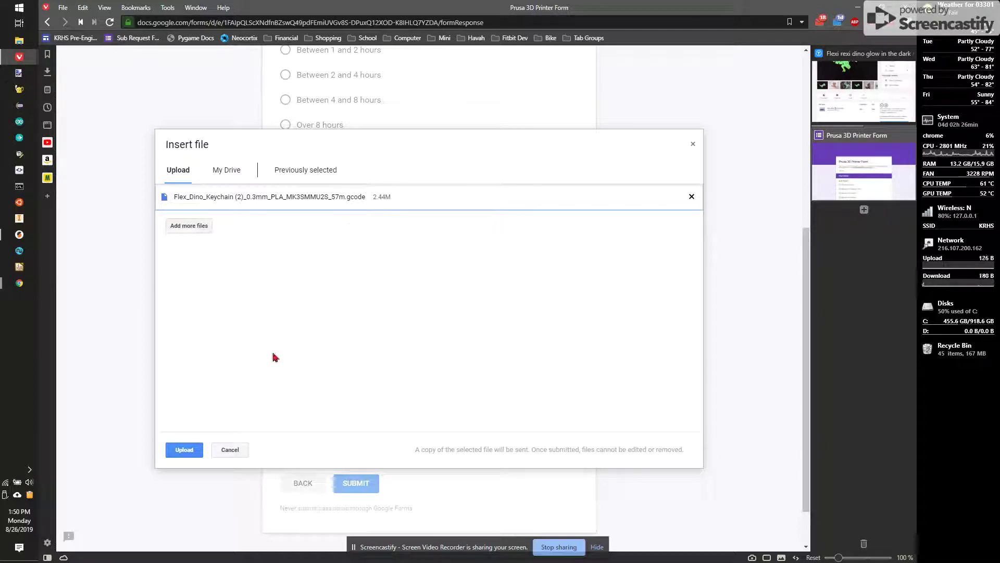
click(185, 449)
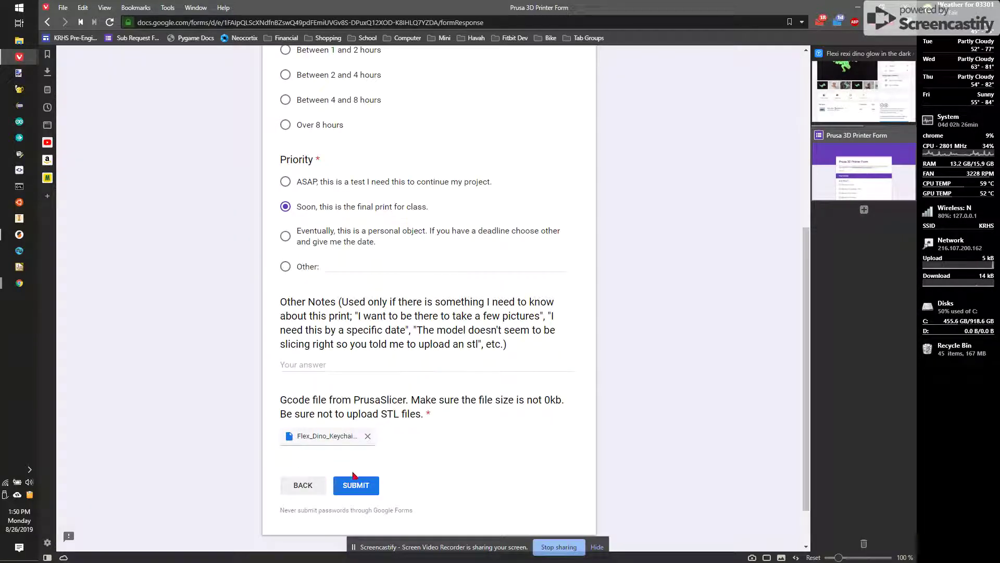
click(357, 486)
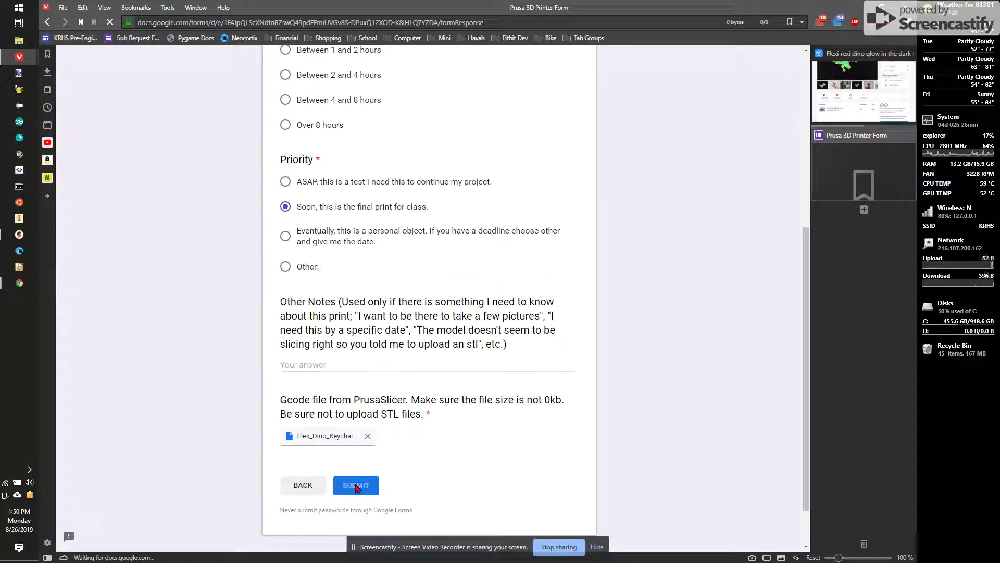